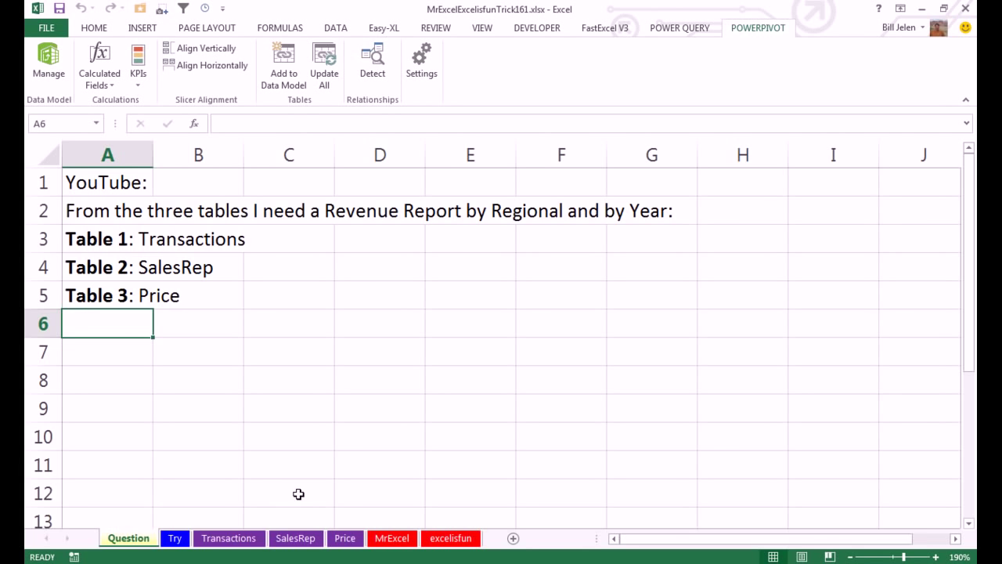
# Step: Review the source data on the Transactions, SalesRep and Price worksheets
pyautogui.click(252, 540)
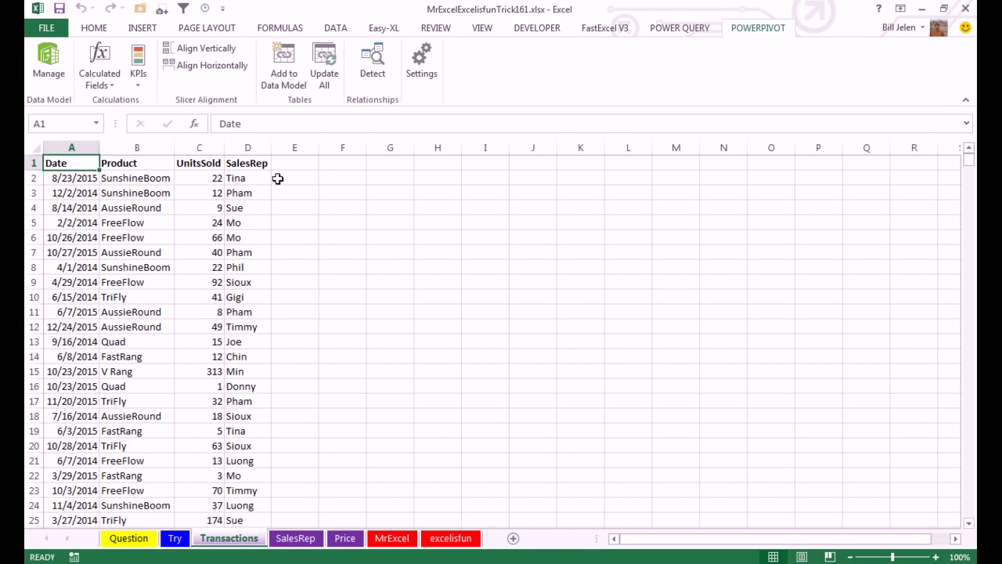
pyautogui.click(306, 538)
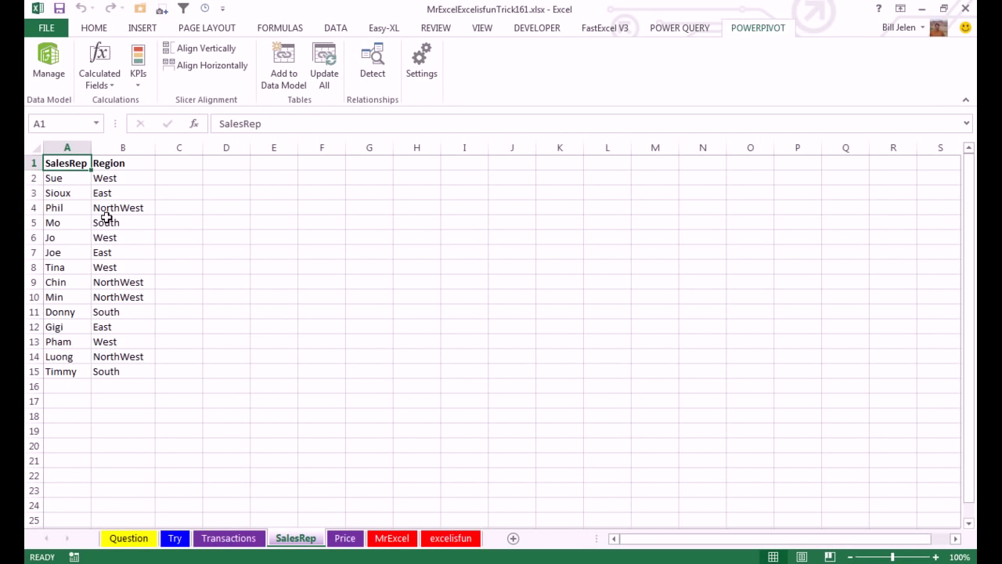
pyautogui.click(346, 539)
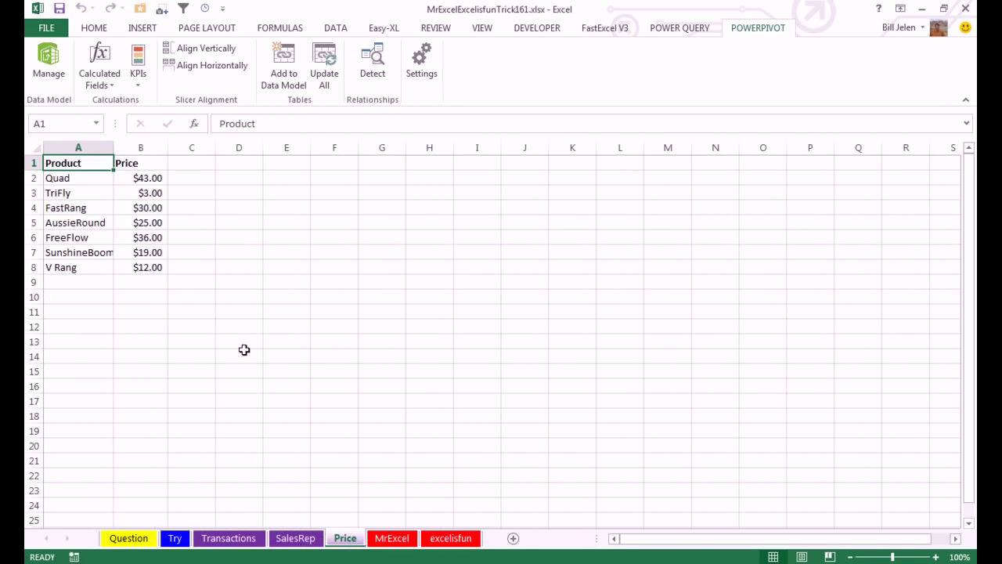
# Step: Convert the data on the Transactions worksheet into a table with headers and name it Sales
pyautogui.click(235, 540)
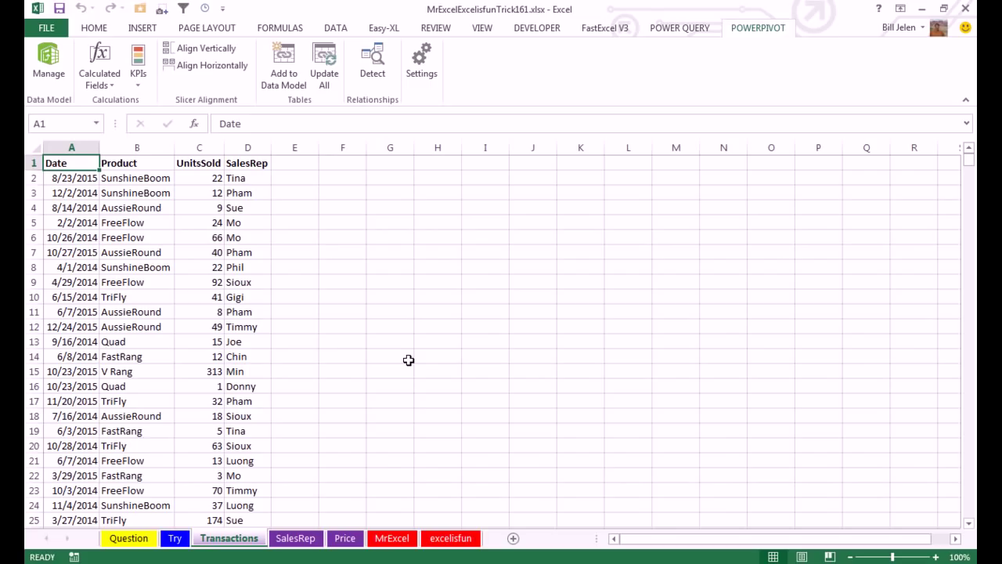
pyautogui.hotkey('ctrl', 't')
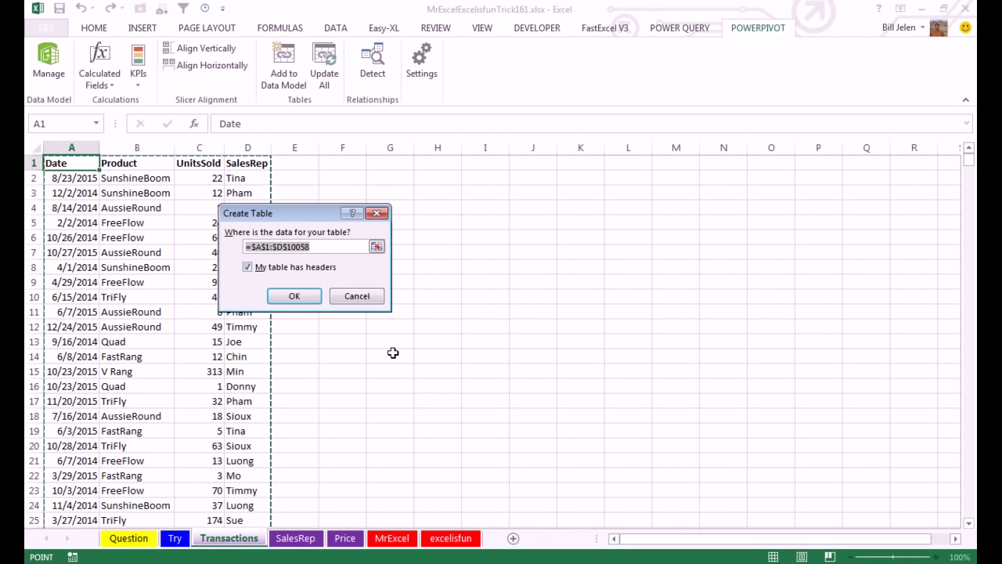
pyautogui.click(296, 297)
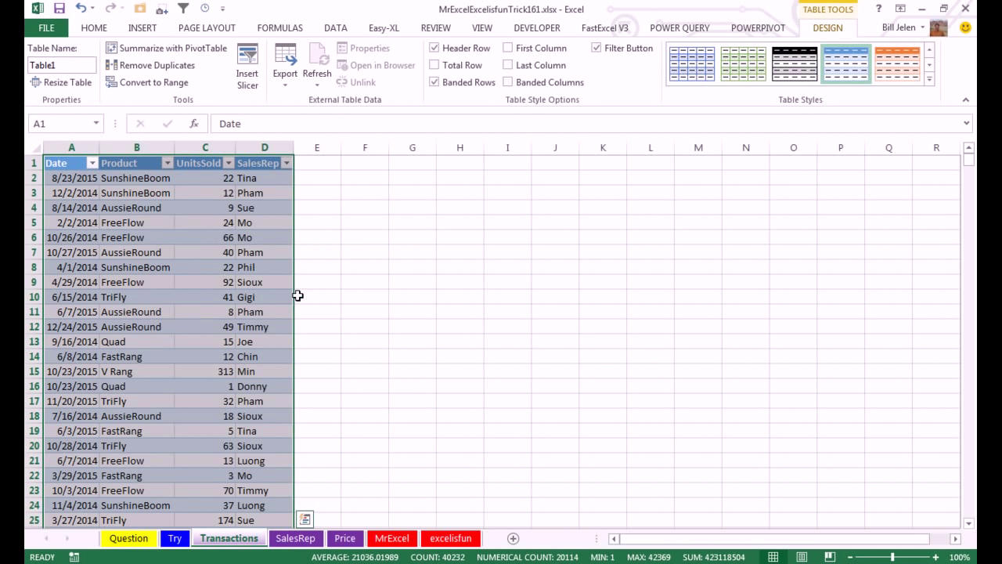
pyautogui.click(73, 65)
pyautogui.write('Sales')
pyautogui.press('Return')
# Step: Convert the data on the SalesRep worksheet into a table with headers and name it Reps
pyautogui.click(298, 537)
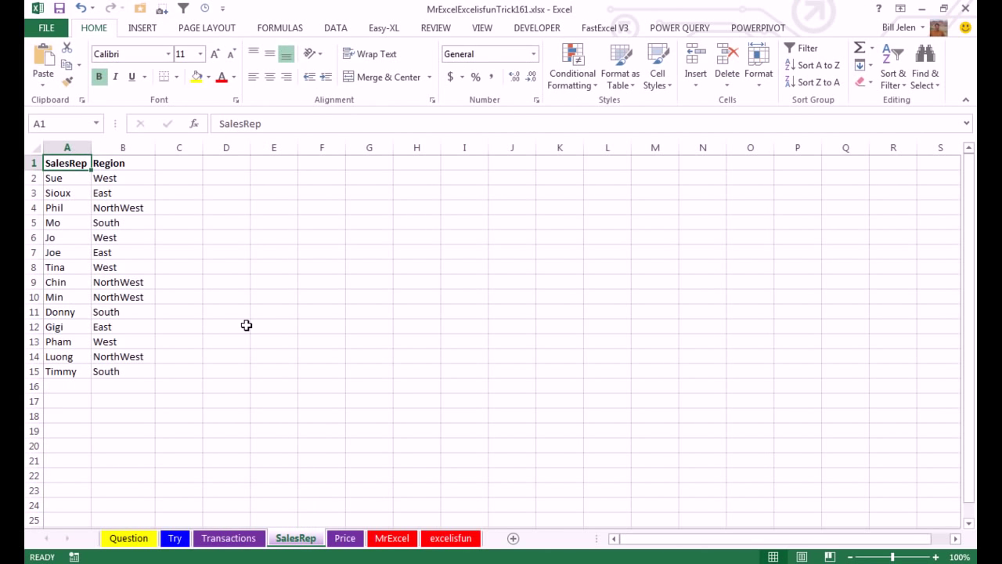
pyautogui.hotkey('ctrl', 't')
pyautogui.click(272, 296)
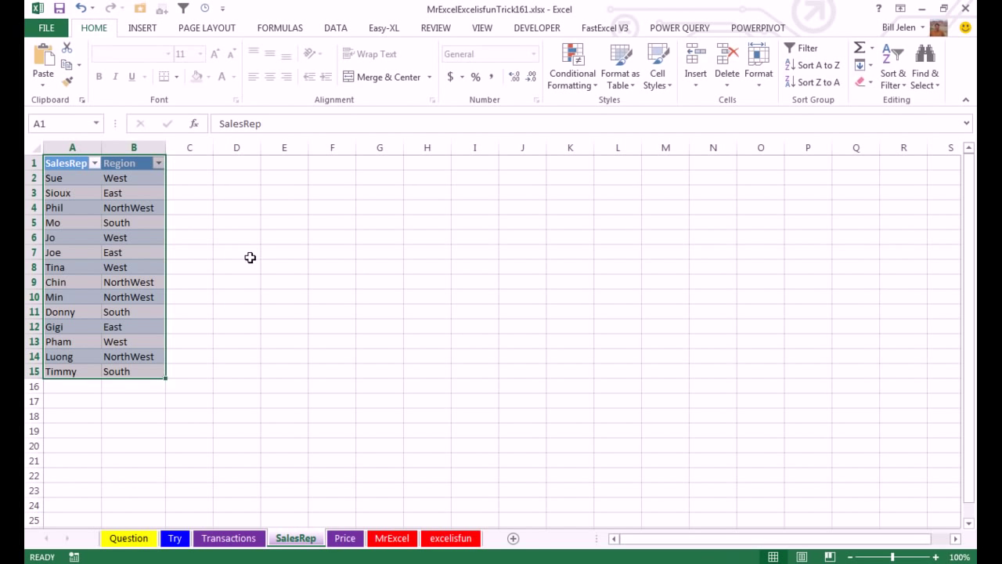
pyautogui.click(64, 65)
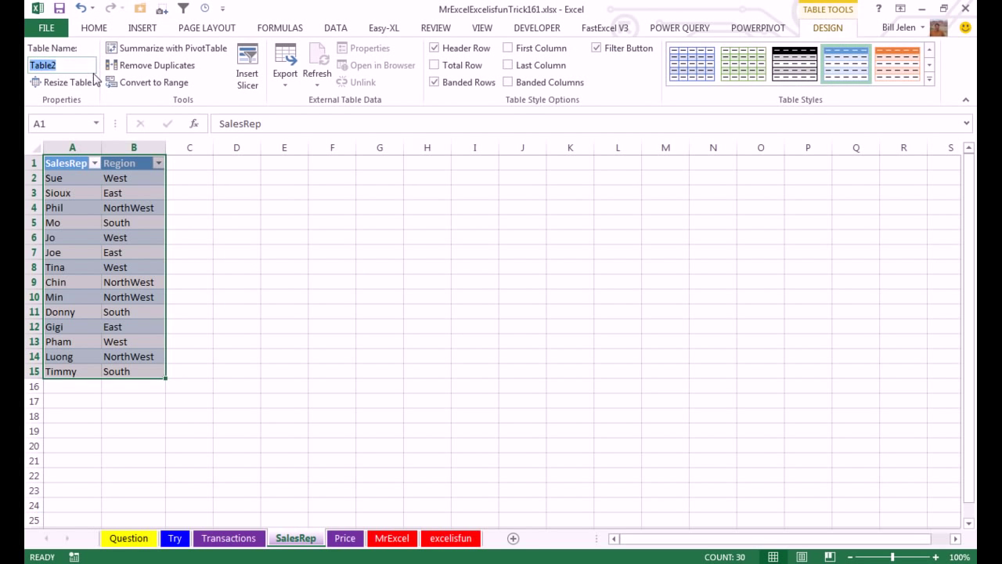
pyautogui.write('Reps')
pyautogui.press('Return')
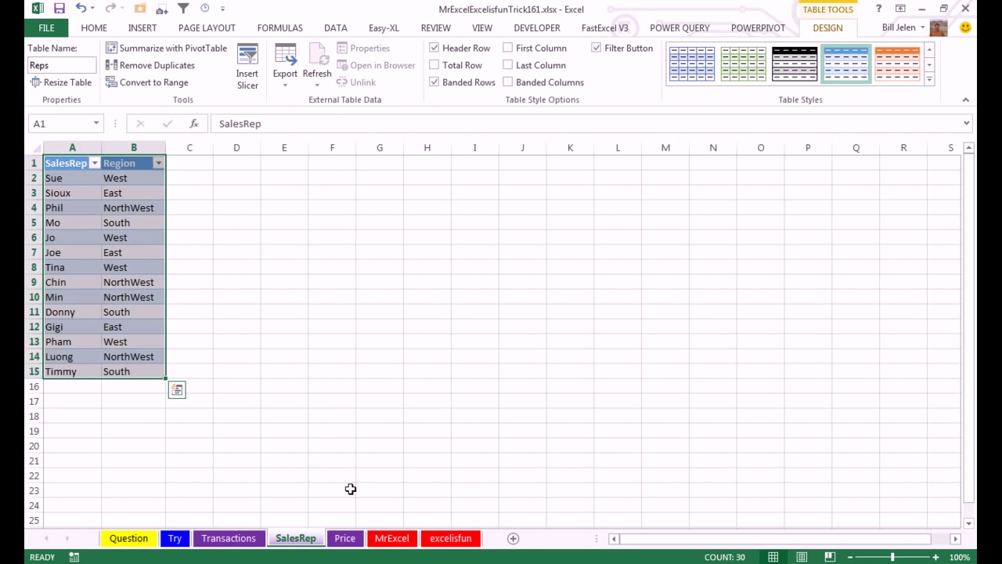
# Step: Convert the data on the Price worksheet into a table with headers and name it Pricing
pyautogui.click(345, 537)
pyautogui.hotkey('ctrl', 't')
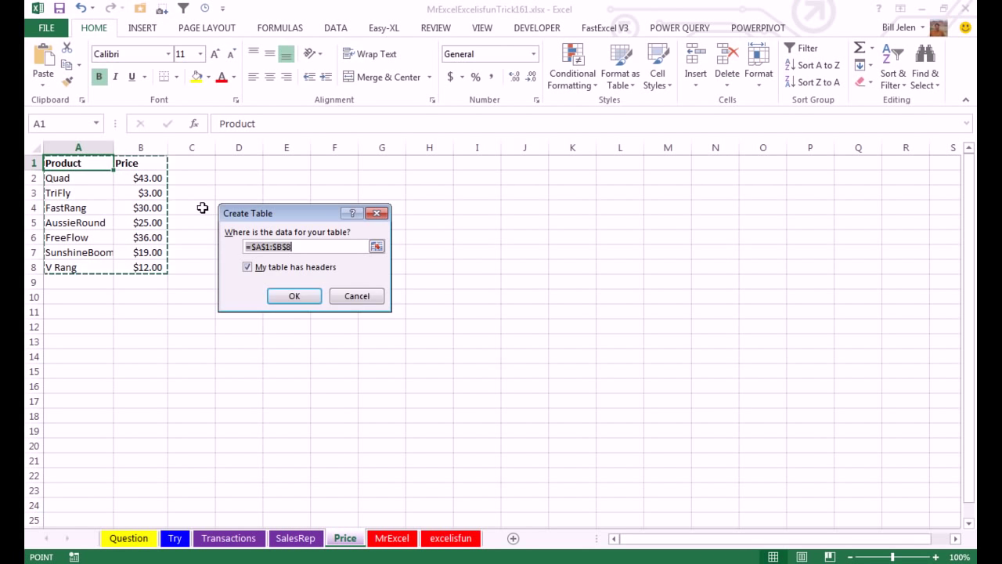
pyautogui.click(293, 294)
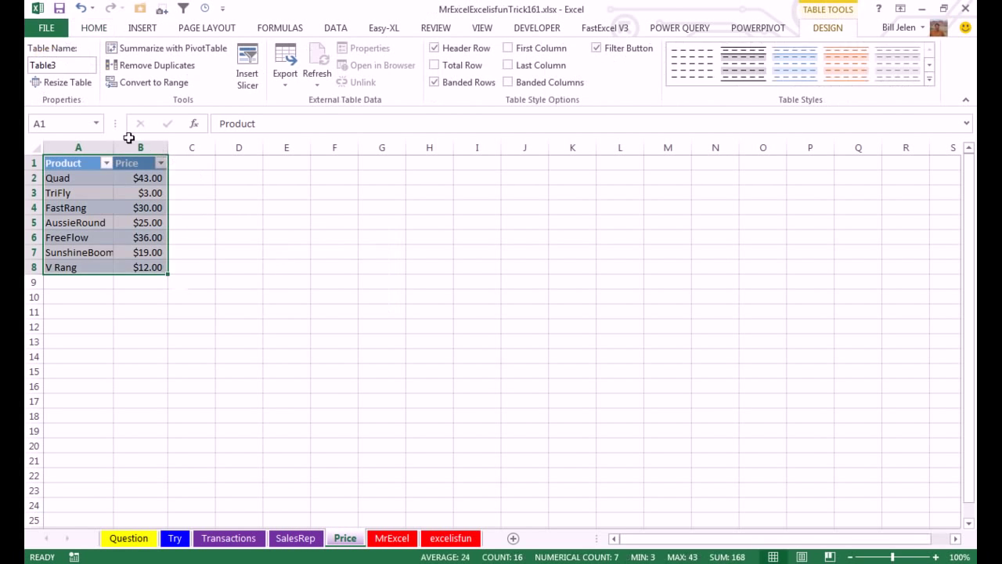
pyautogui.click(73, 63)
pyautogui.write('Pricin')
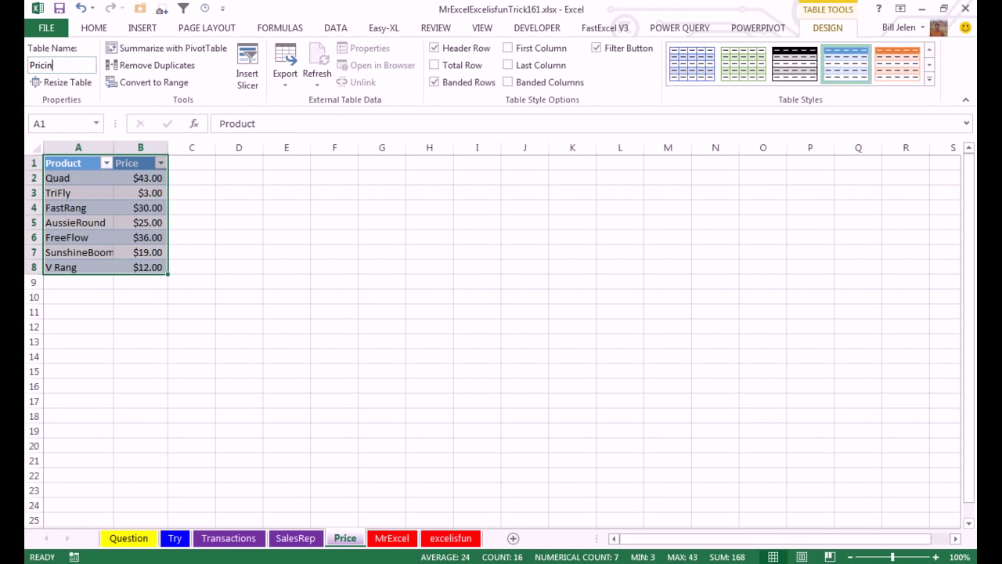
pyautogui.write('g')
pyautogui.press('Return')
# Step: Add the Sales table on the Transactions worksheet to the PowerPivot data model
pyautogui.click(228, 538)
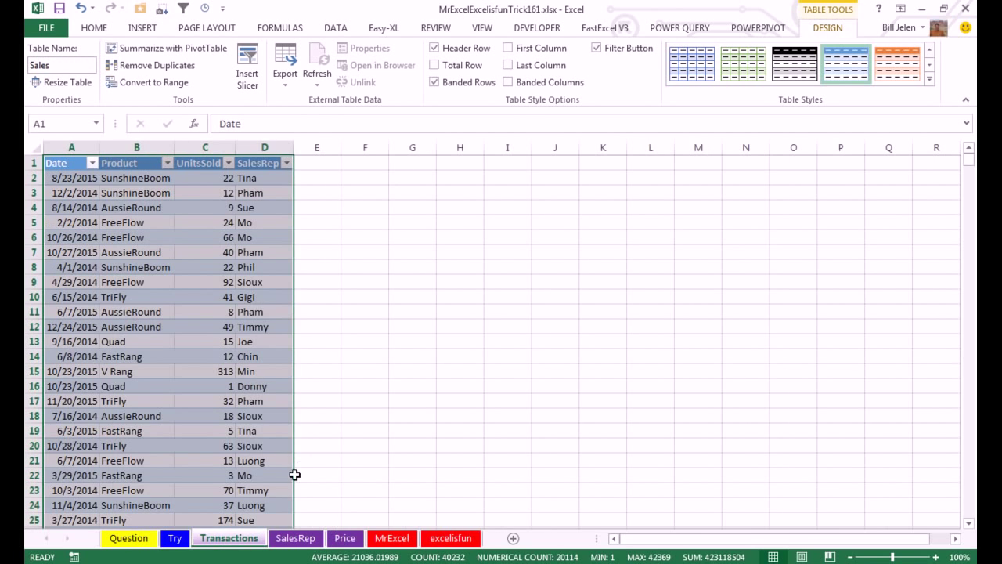
pyautogui.click(128, 179)
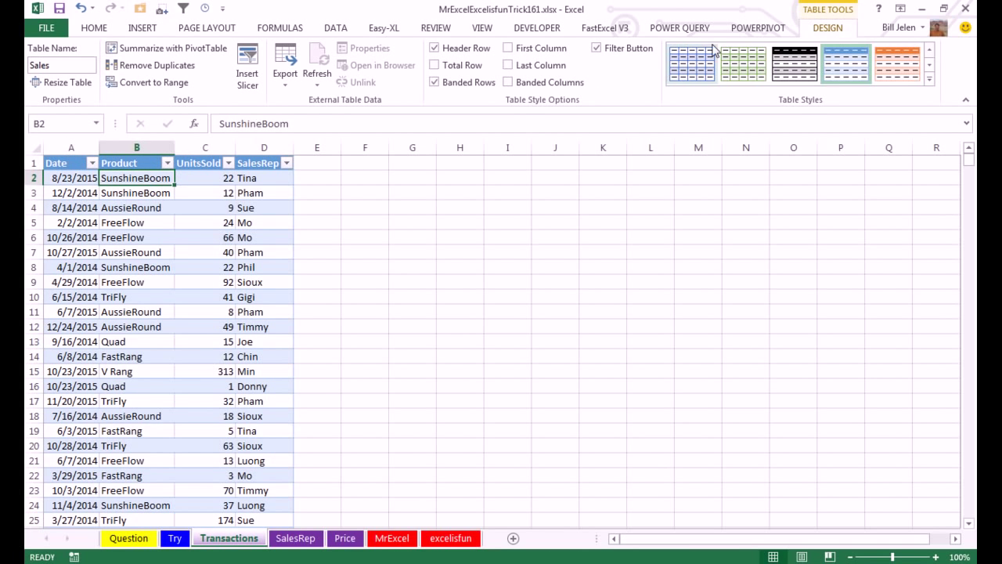
pyautogui.click(748, 32)
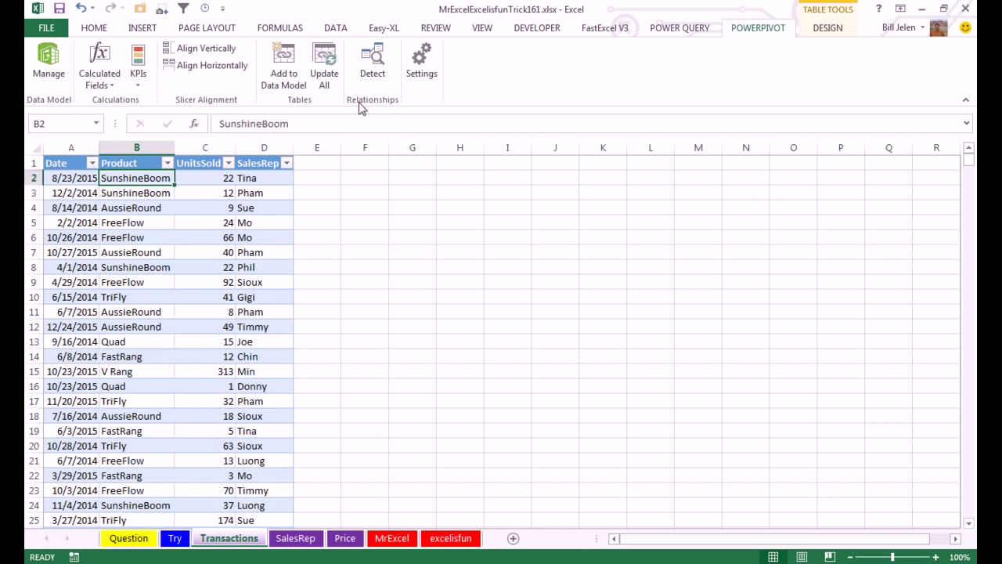
pyautogui.click(284, 75)
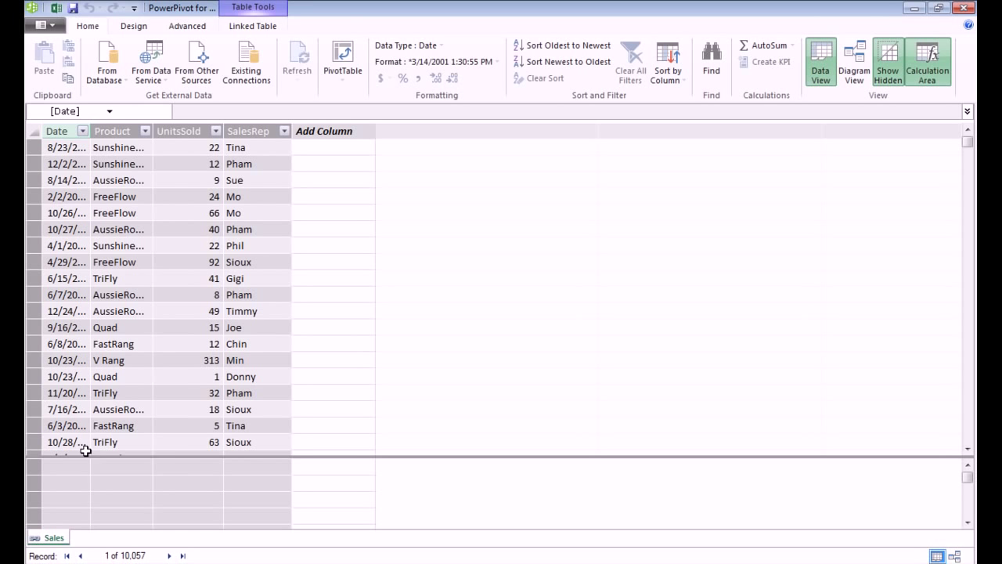
# Step: Return to the Excel workbook, add the Reps table to the data model and show its data there
pyautogui.click(57, 8)
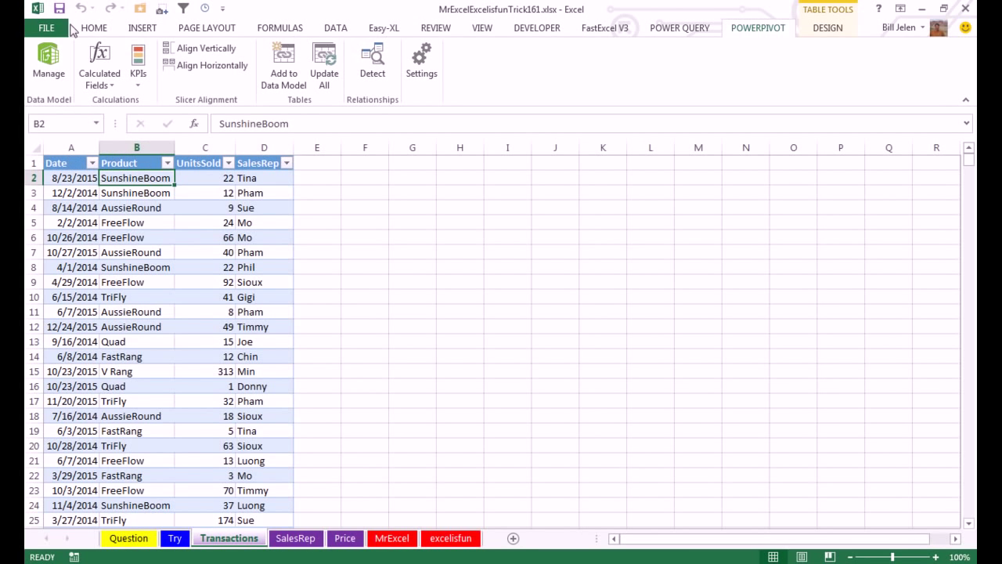
pyautogui.click(299, 540)
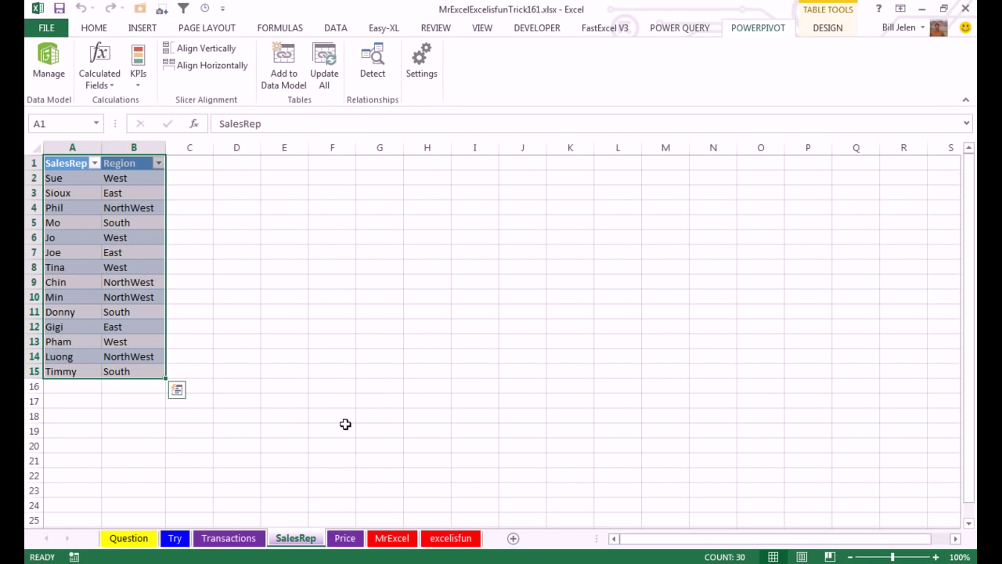
pyautogui.click(283, 63)
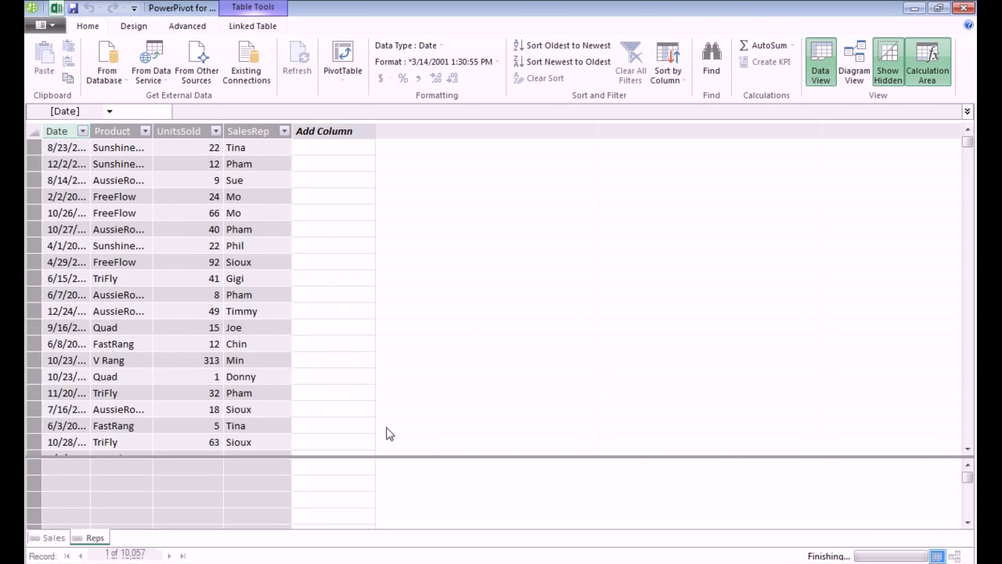
pyautogui.click(95, 537)
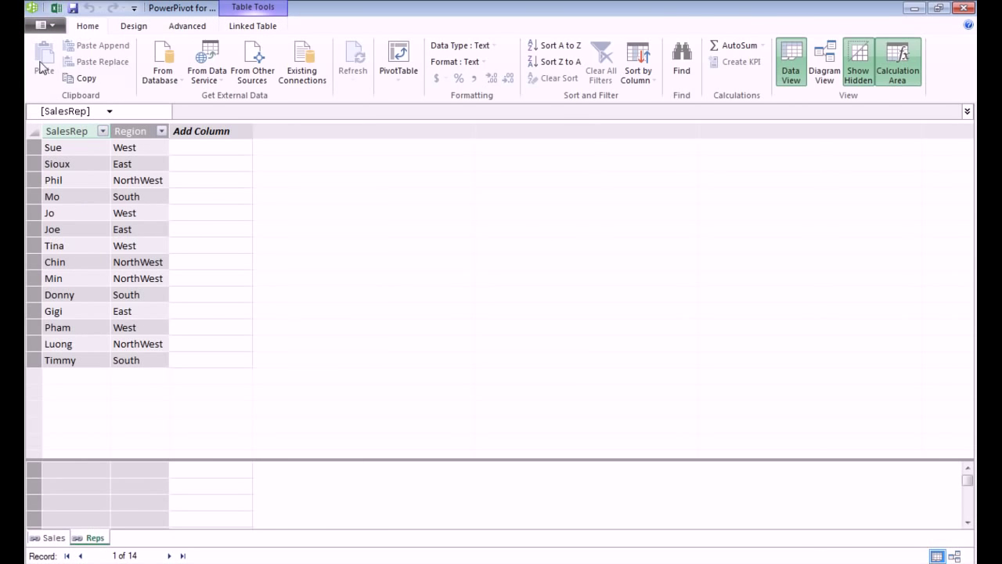
# Step: Switch back to the Excel workbook and add the Pricing table from the Price worksheet to the data model
pyautogui.click(51, 9)
pyautogui.click(346, 538)
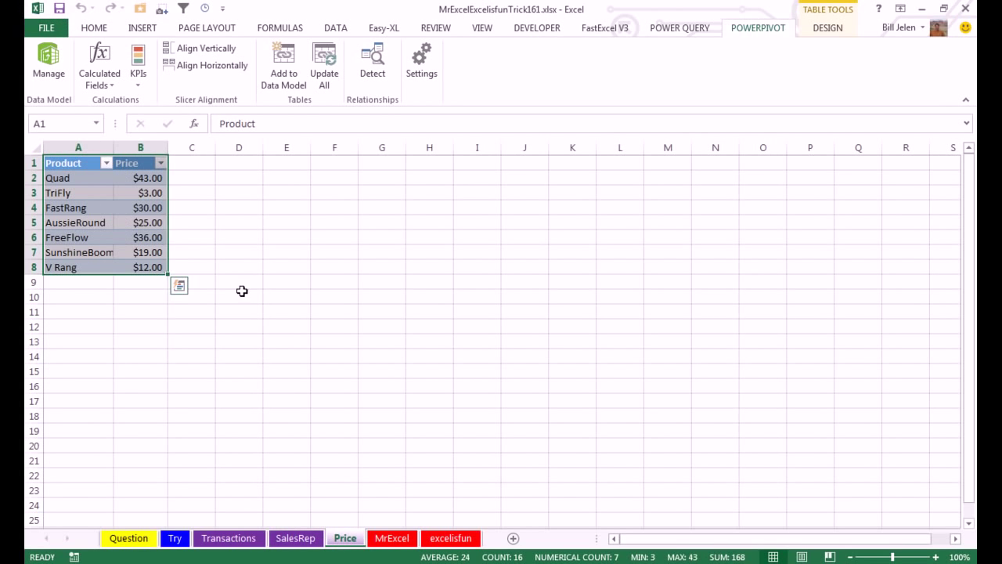
pyautogui.click(276, 63)
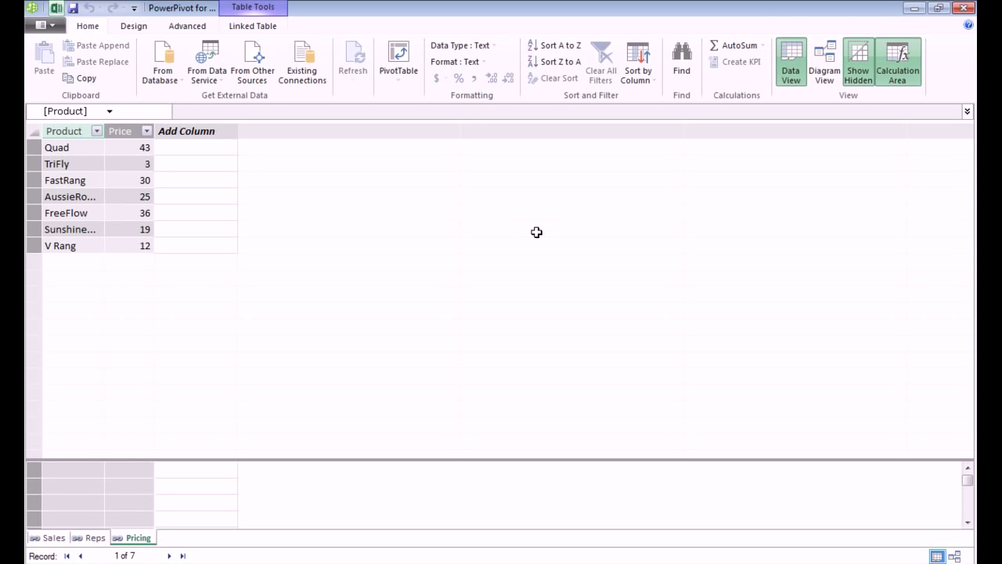
# Step: In the diagram view, place Pricing below Sales and Reps, and relate Sales to Pricing on Product and to Reps on SalesRep
pyautogui.click(830, 73)
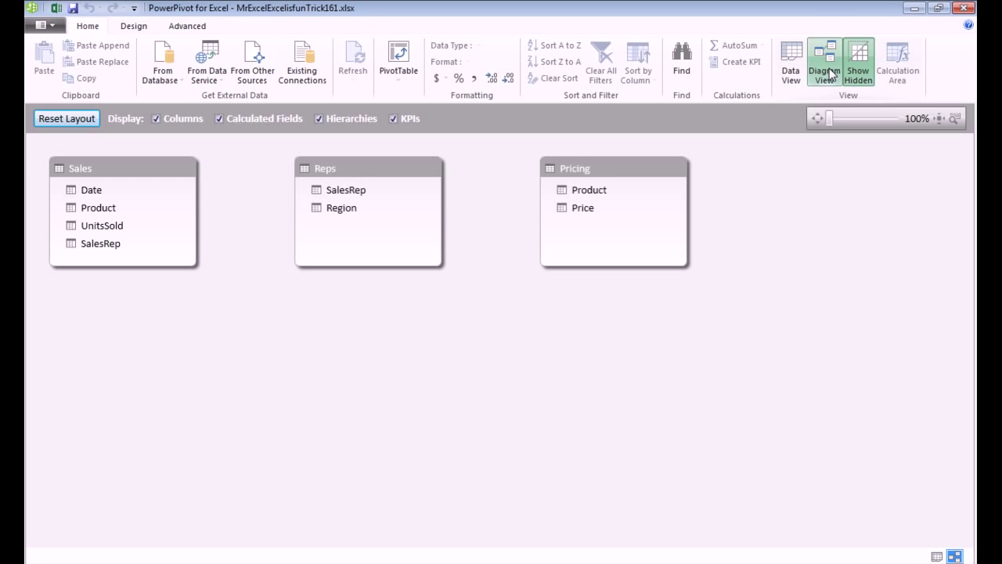
pyautogui.moveTo(623, 173); pyautogui.dragTo(270, 328)
pyautogui.moveTo(100, 208)
pyautogui.mouseDown()
pyautogui.moveTo(161, 215)
pyautogui.moveTo(208, 290)
pyautogui.moveTo(216, 350)
pyautogui.moveTo(227, 347)
pyautogui.mouseUp()
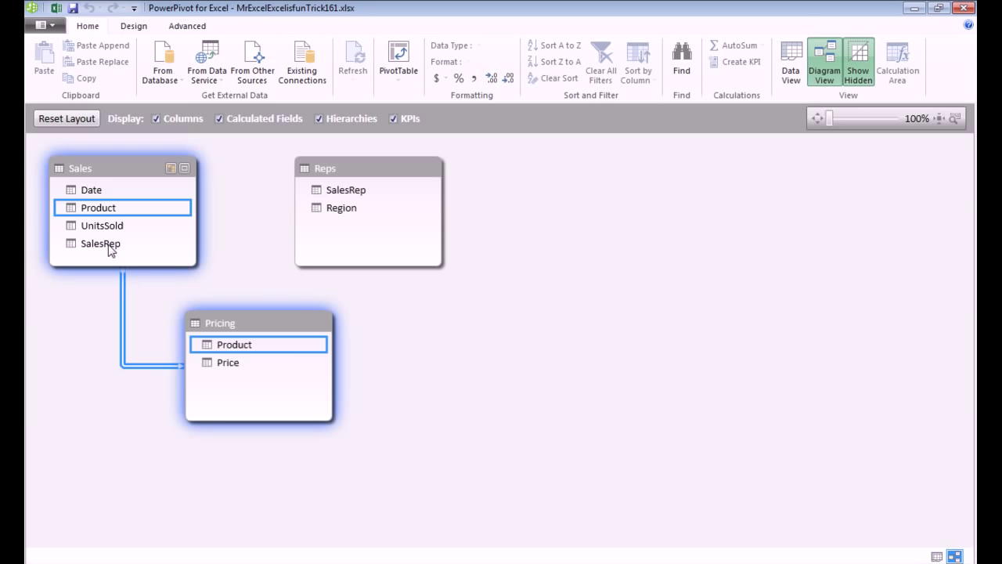
pyautogui.moveTo(109, 244); pyautogui.dragTo(342, 195)
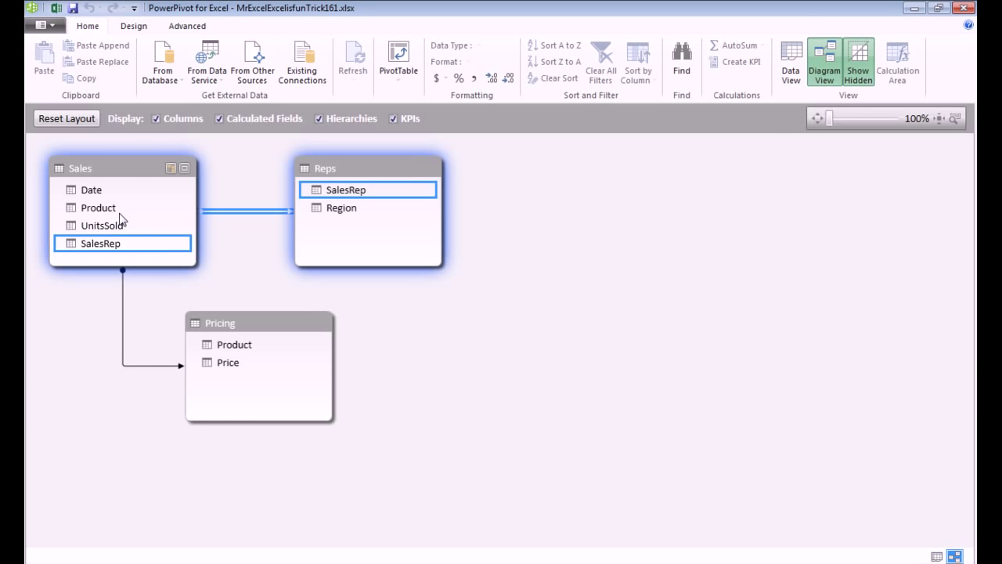
# Step: In the data view of the Sales table, add a calculated column with the formula =RELATED(Pricing[Price])*[UnitsSold]
pyautogui.click(792, 66)
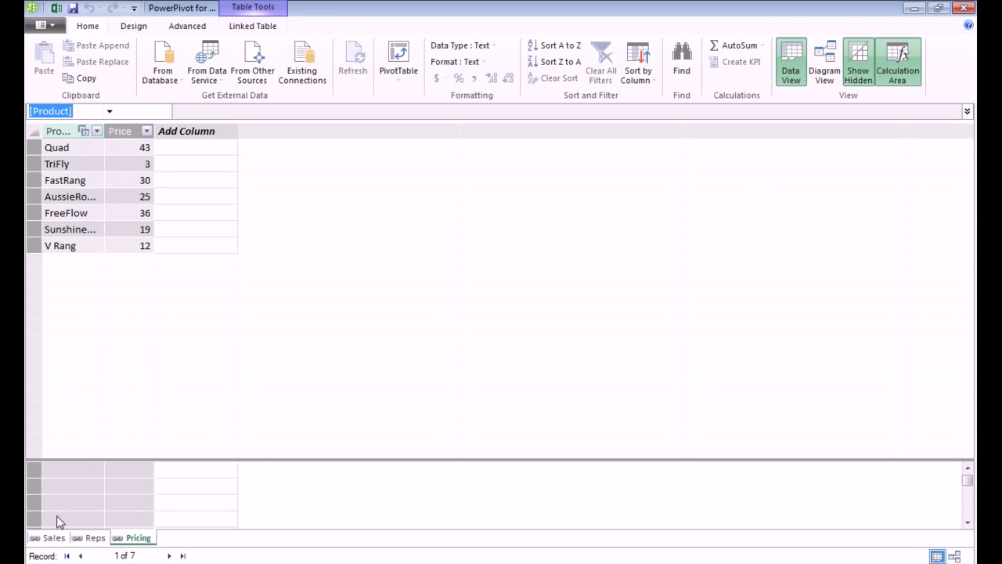
pyautogui.click(48, 540)
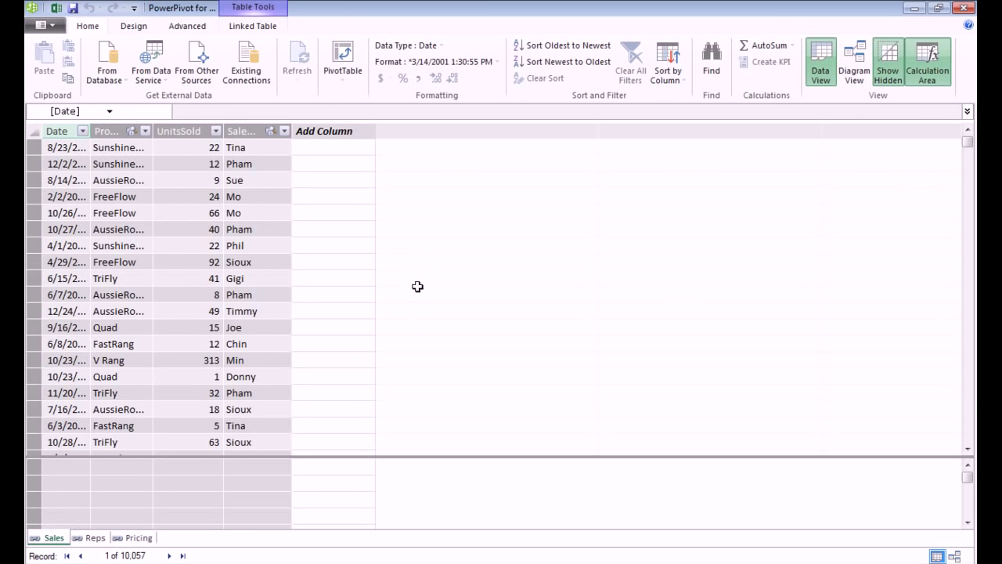
pyautogui.click(334, 149)
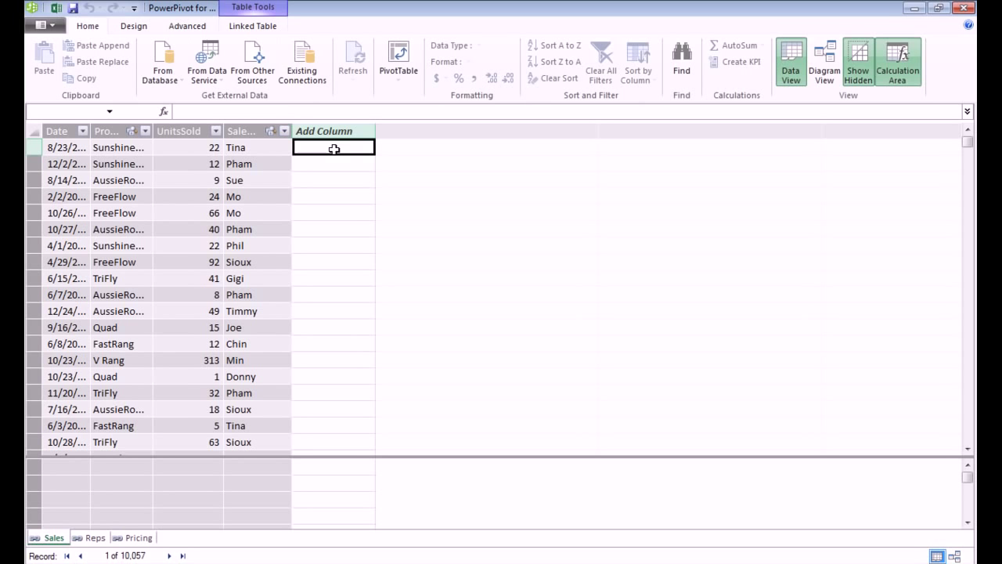
pyautogui.write('=')
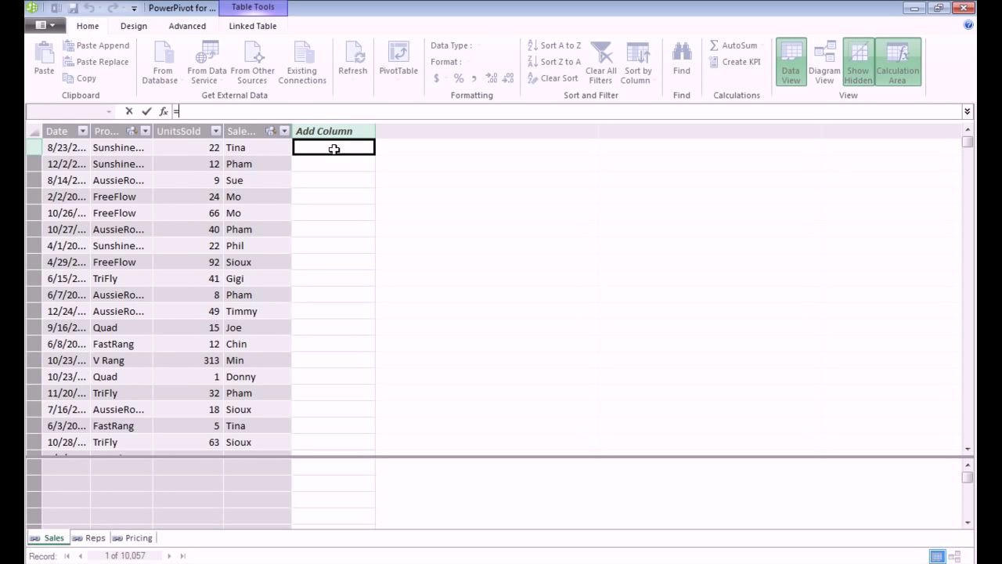
pyautogui.write('RE')
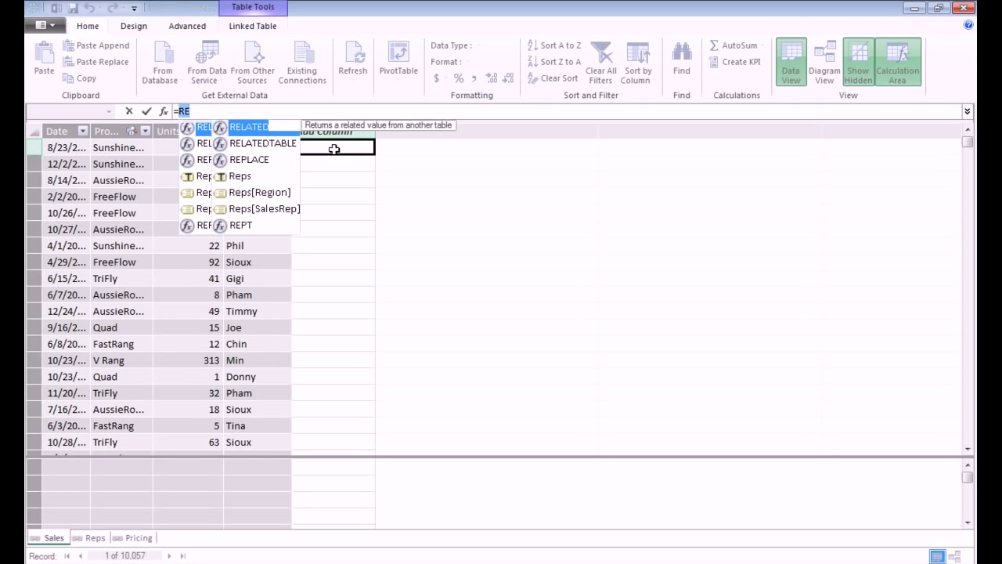
pyautogui.press('Tab')
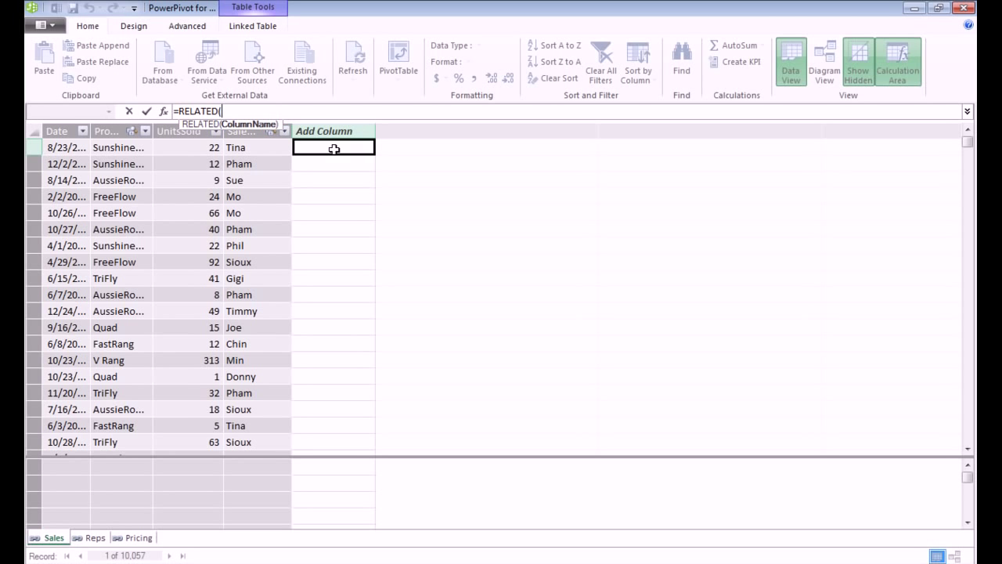
pyautogui.write('P')
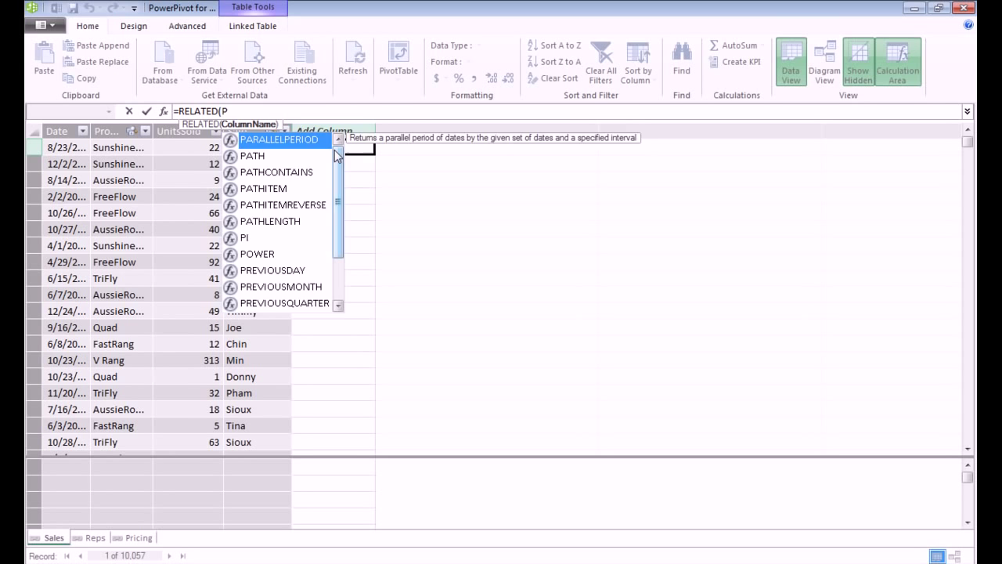
pyautogui.write('r')
pyautogui.press('Down')
pyautogui.press('Down')
pyautogui.press('Down')
pyautogui.press('Down')
pyautogui.press('Down')
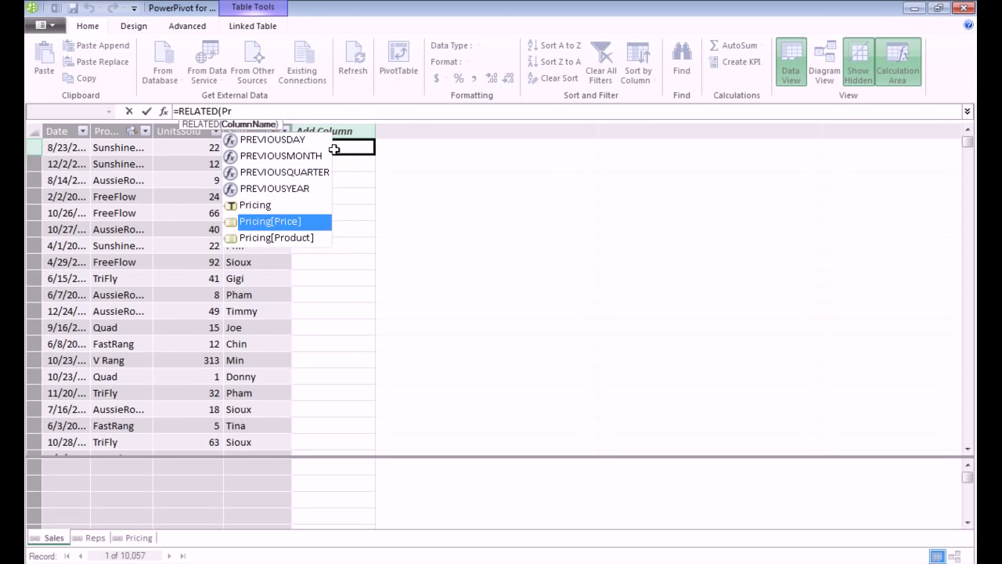
pyautogui.press('Tab')
pyautogui.write(')*')
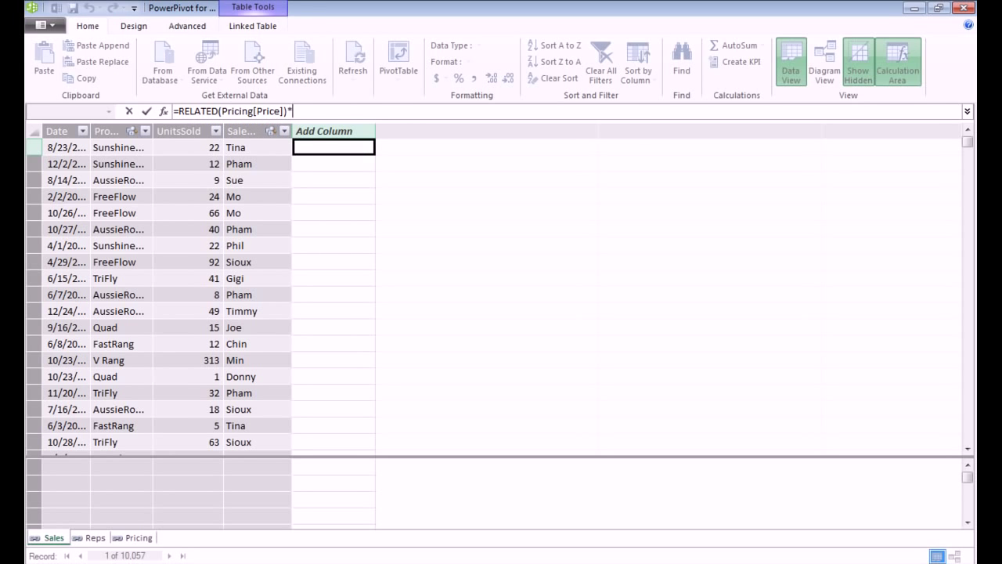
pyautogui.click(208, 151)
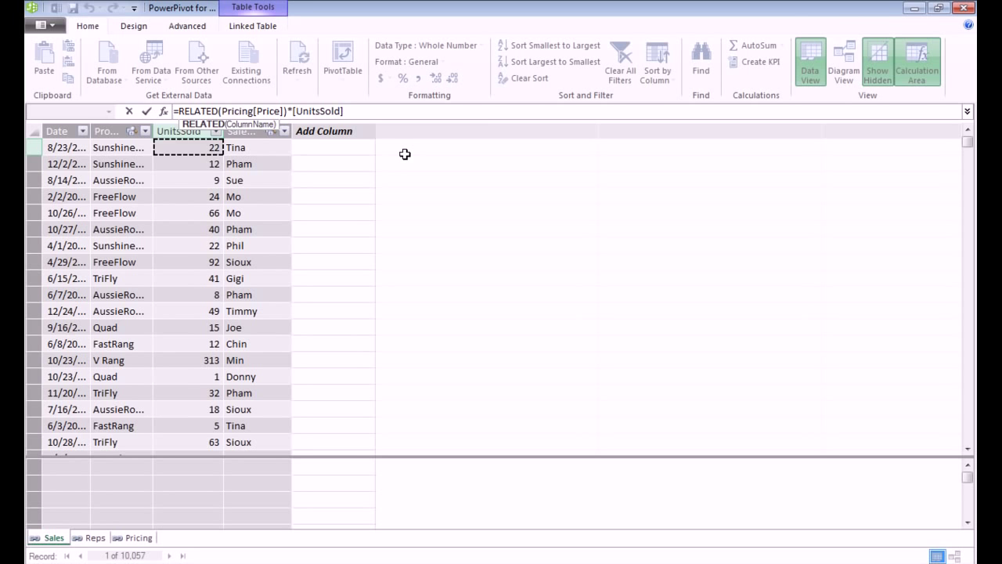
pyautogui.press('Return')
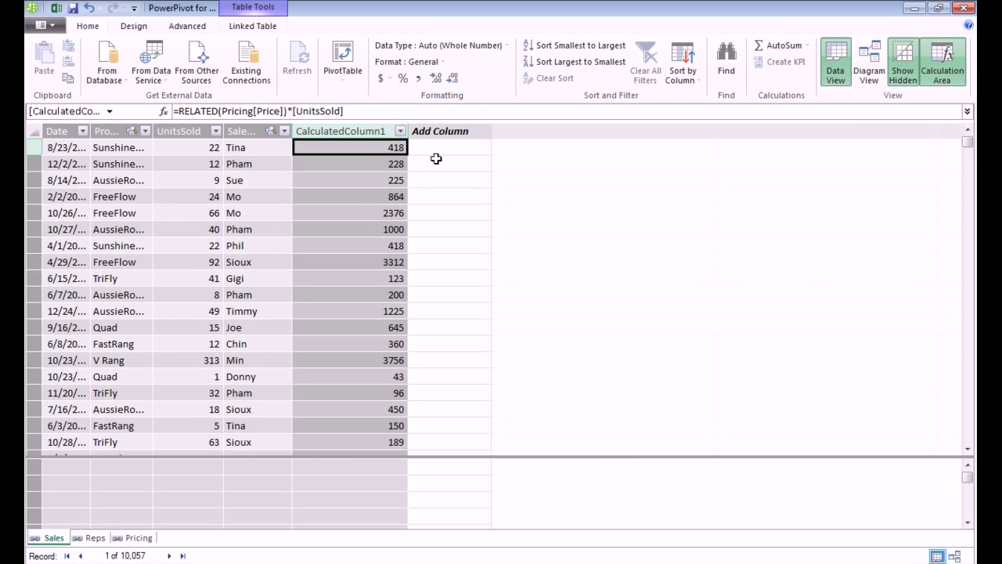
# Step: Rename the new calculated price-times-units column in the Sales table to Revenue
pyautogui.rightClick(357, 133)
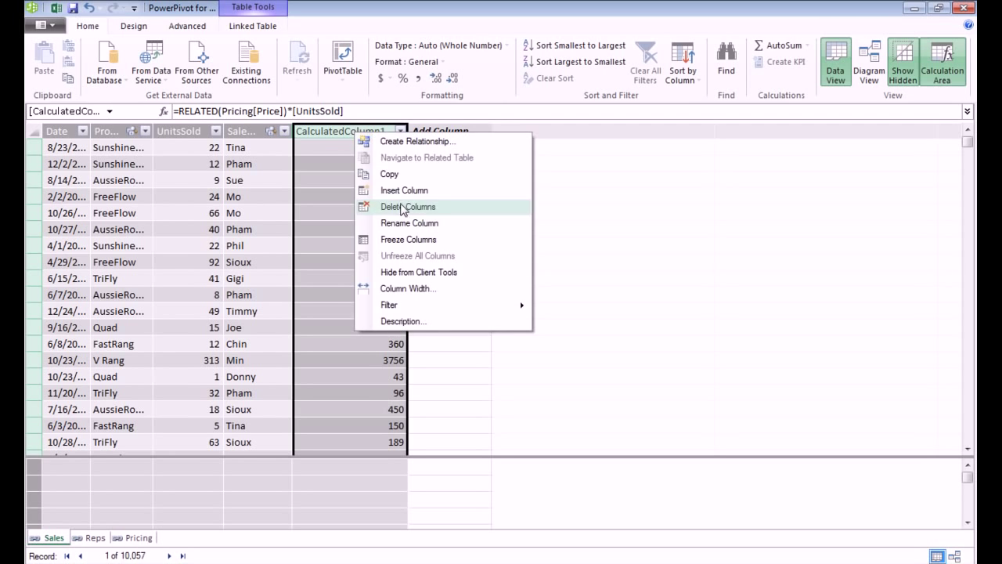
pyautogui.click(404, 224)
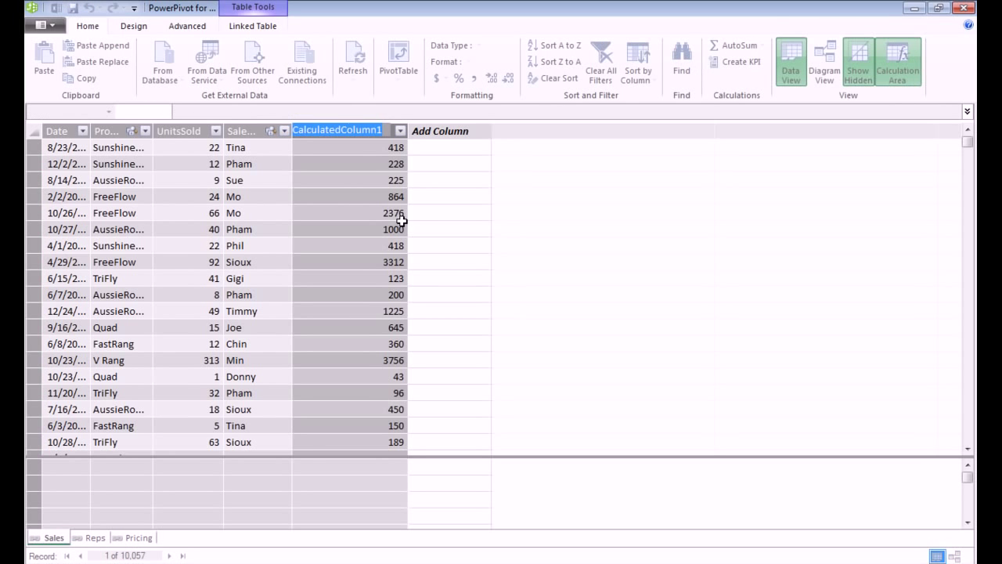
pyautogui.write('Revenue')
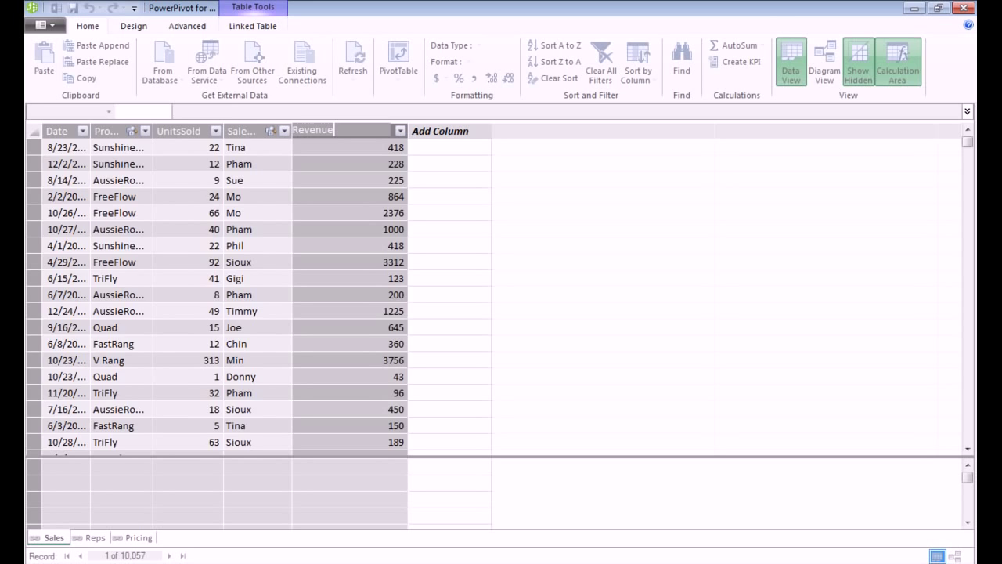
pyautogui.press('Return')
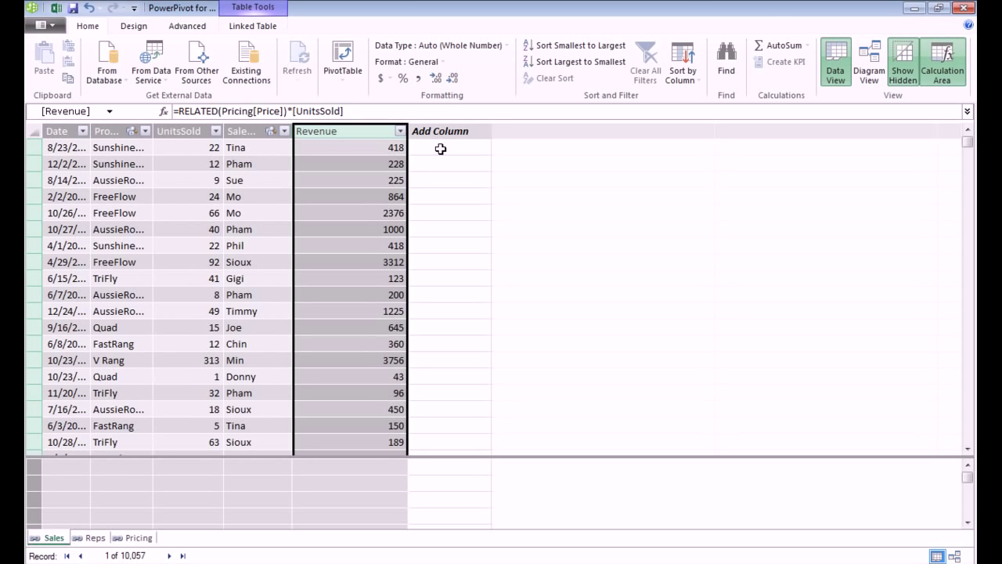
# Step: Add another calculated column to the Sales table with the formula =YEAR([Date])
pyautogui.click(441, 147)
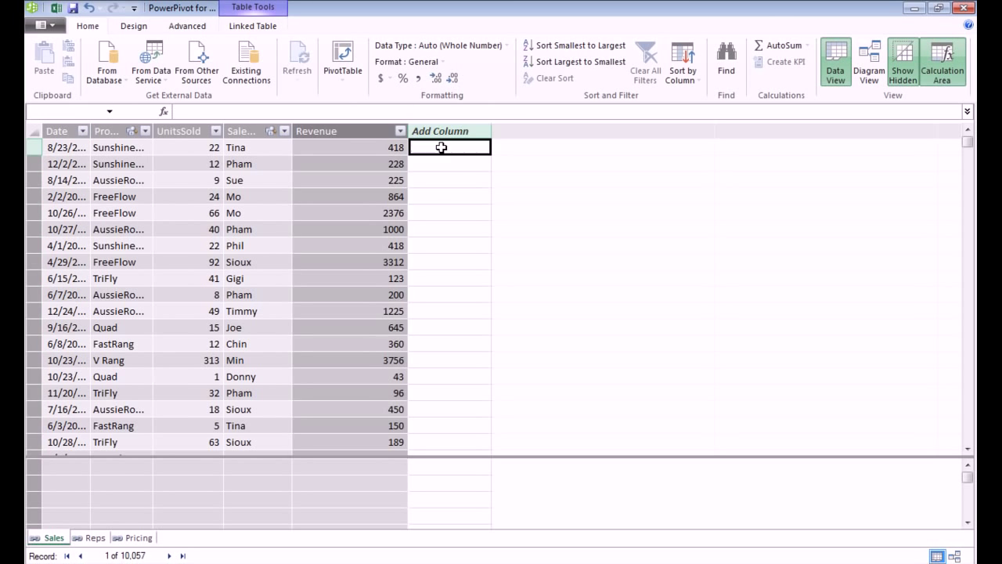
pyautogui.write('=YEAR(')
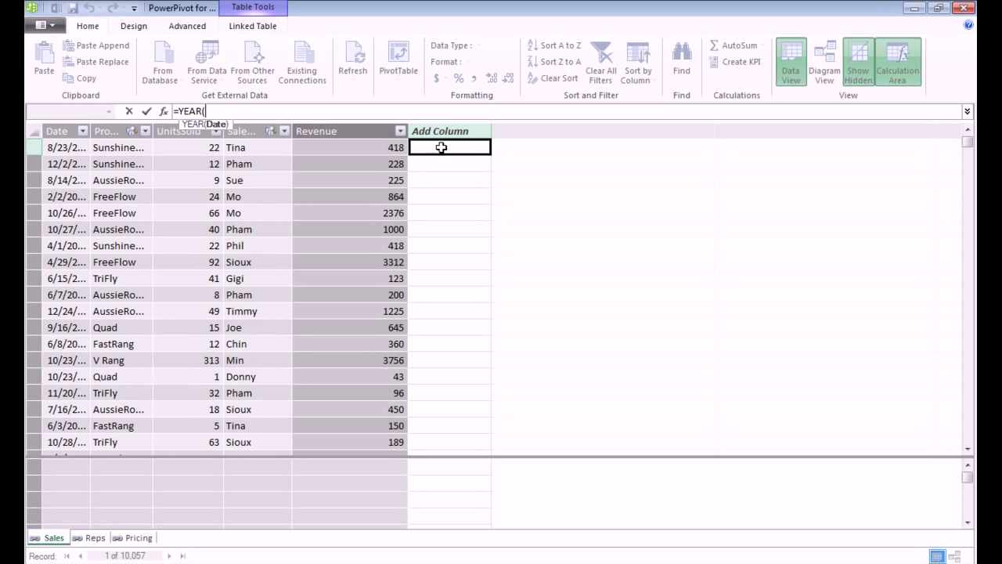
pyautogui.click(65, 146)
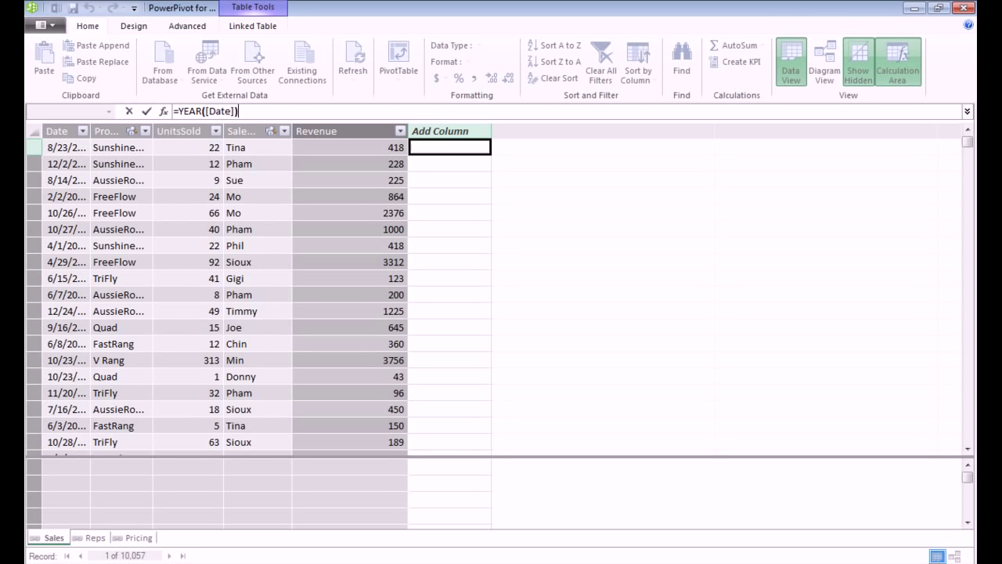
pyautogui.press('Return')
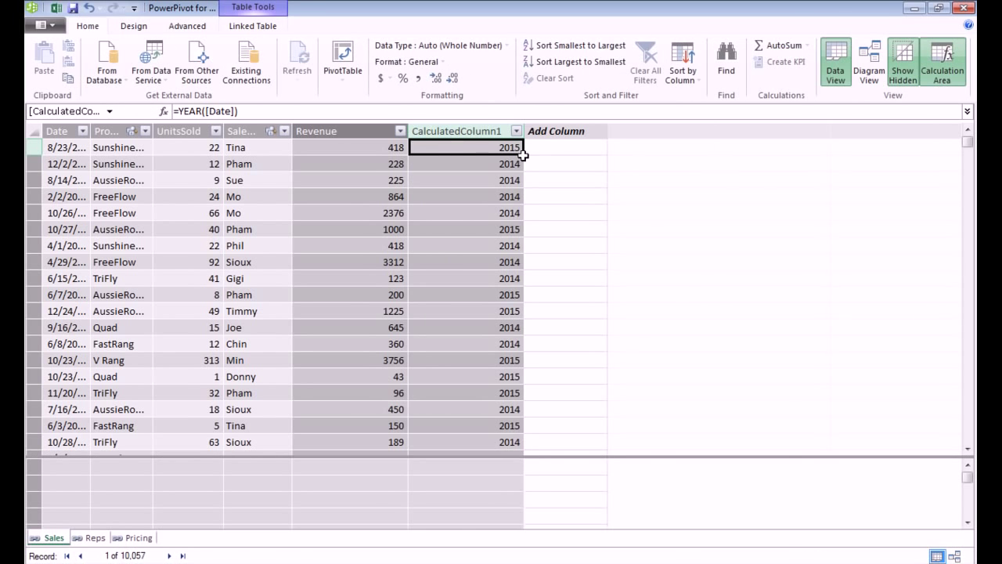
# Step: Rename the calculated column that extracts the year from the date to Year
pyautogui.click(462, 130)
pyautogui.rightClick(462, 131)
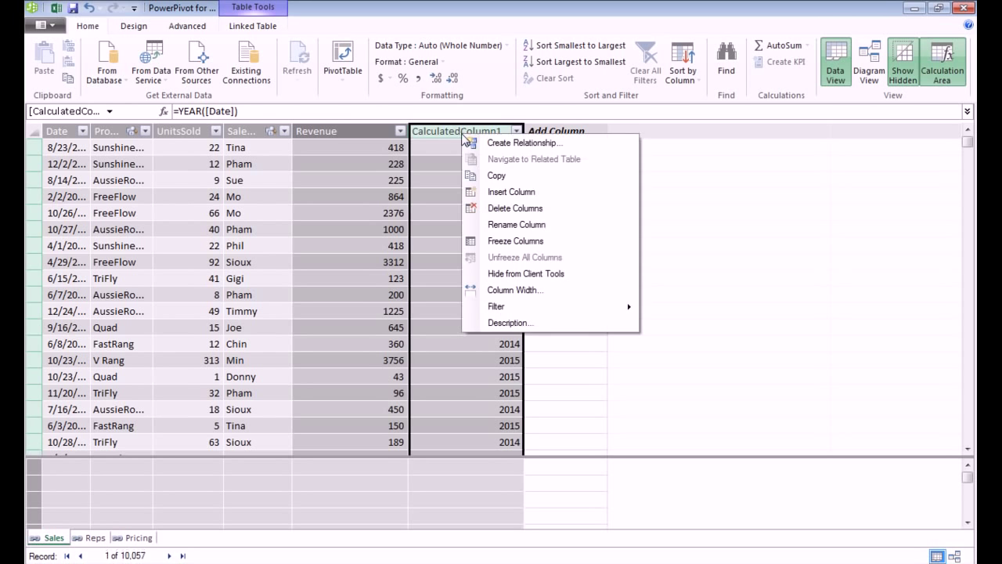
pyautogui.click(507, 225)
pyautogui.write('Year')
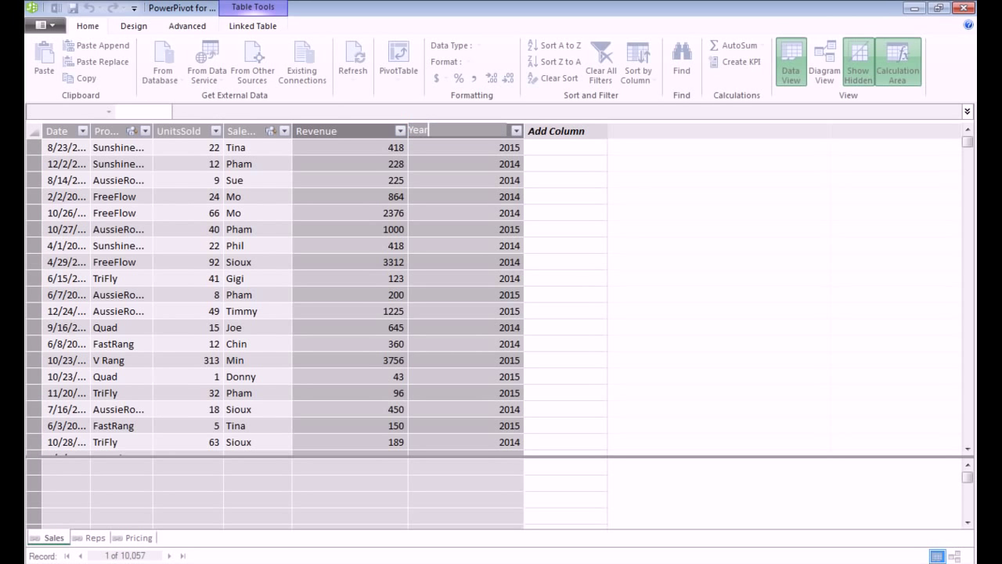
pyautogui.press('Return')
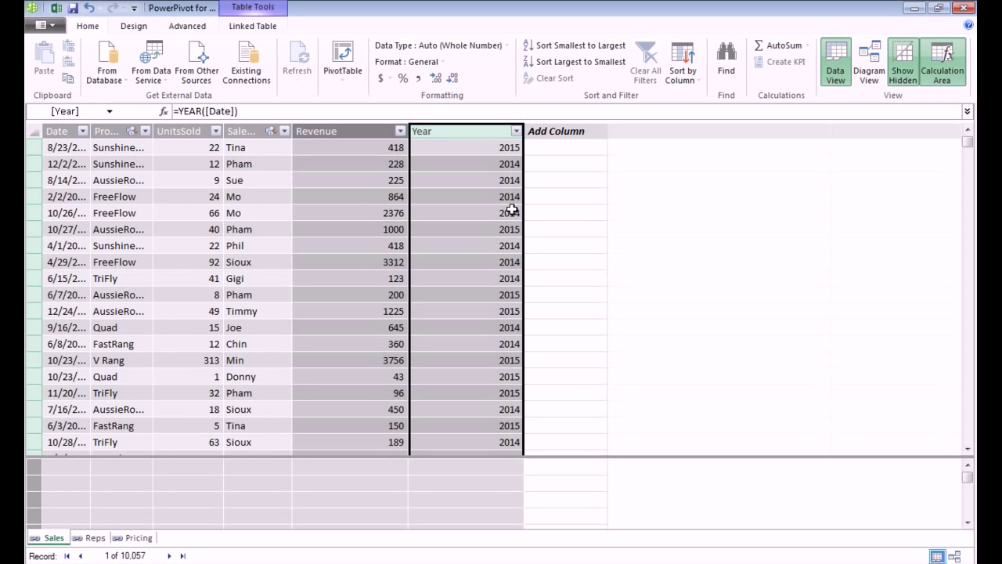
# Step: Create a PivotTable from the data model on a new worksheet, with Region from the Reps table as rows
pyautogui.click(346, 56)
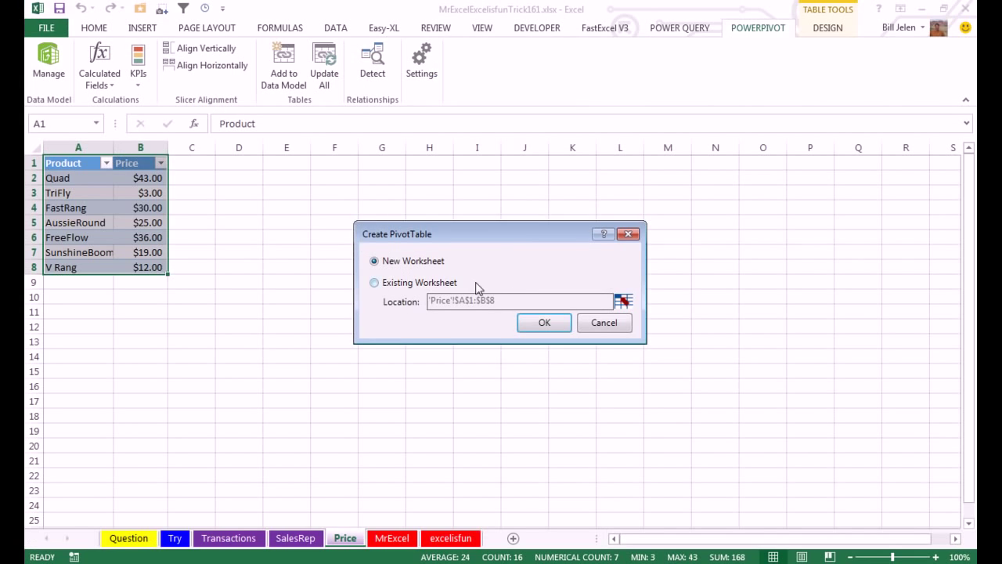
pyautogui.click(543, 323)
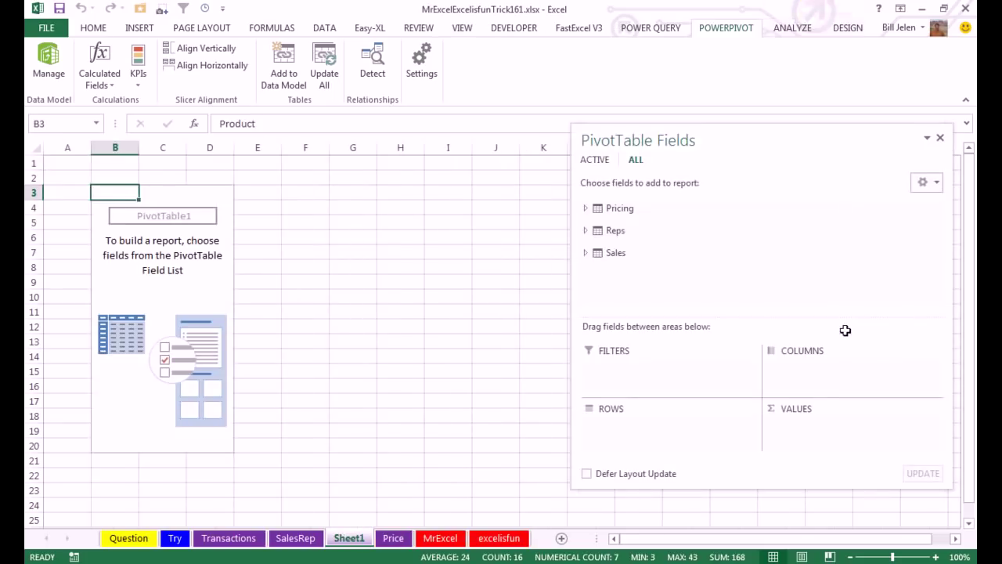
pyautogui.click(586, 230)
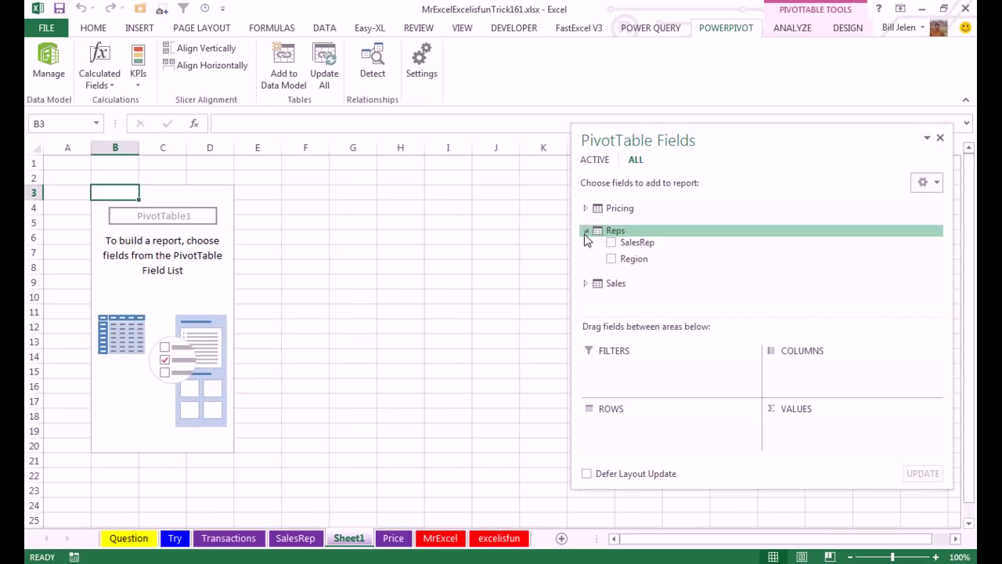
pyautogui.click(611, 258)
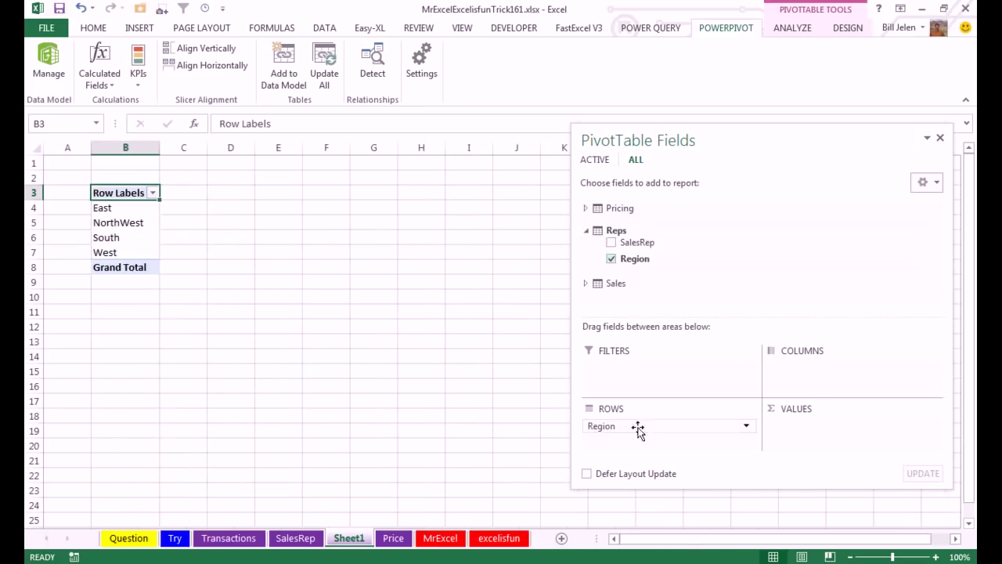
# Step: Add Revenue from the Sales table as the pivot table's summed values and Year as its columns
pyautogui.click(586, 284)
pyautogui.click(612, 287)
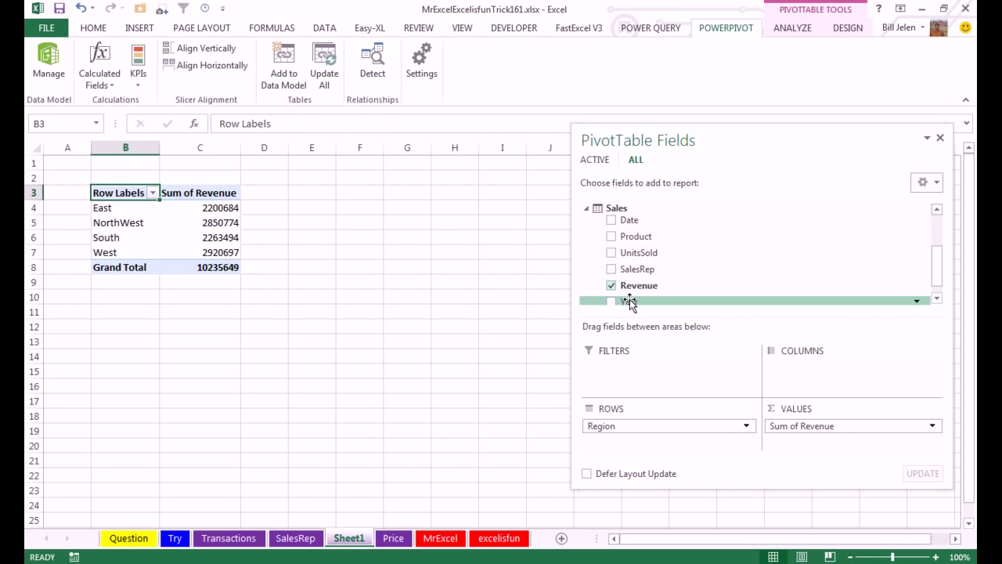
pyautogui.moveTo(631, 304); pyautogui.dragTo(799, 365)
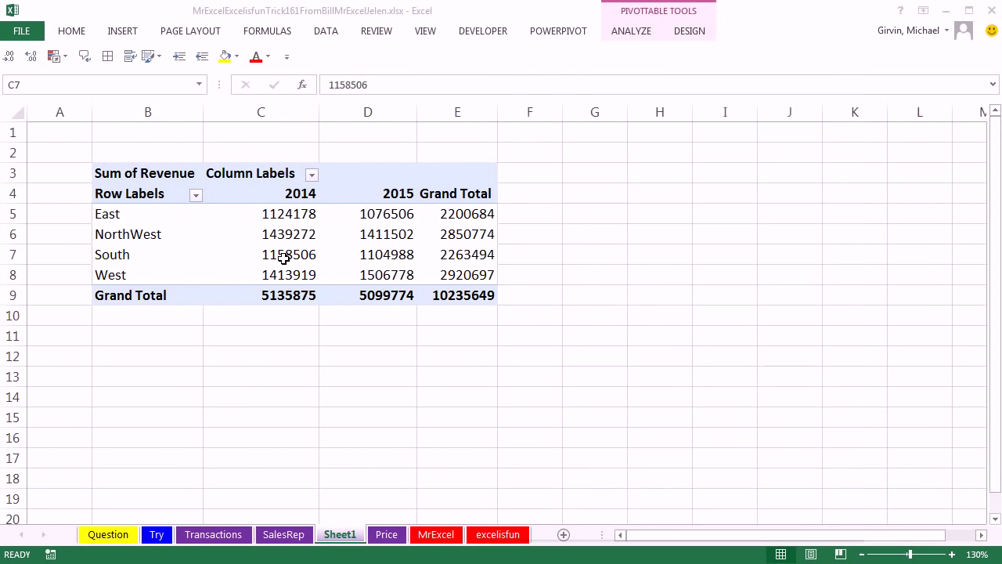
# Step: Examine the finished pivot table's field layout, then the SalesRep and Price lookup lists in the other open workbook, ending on its Transactions worksheet
pyautogui.click(285, 257)
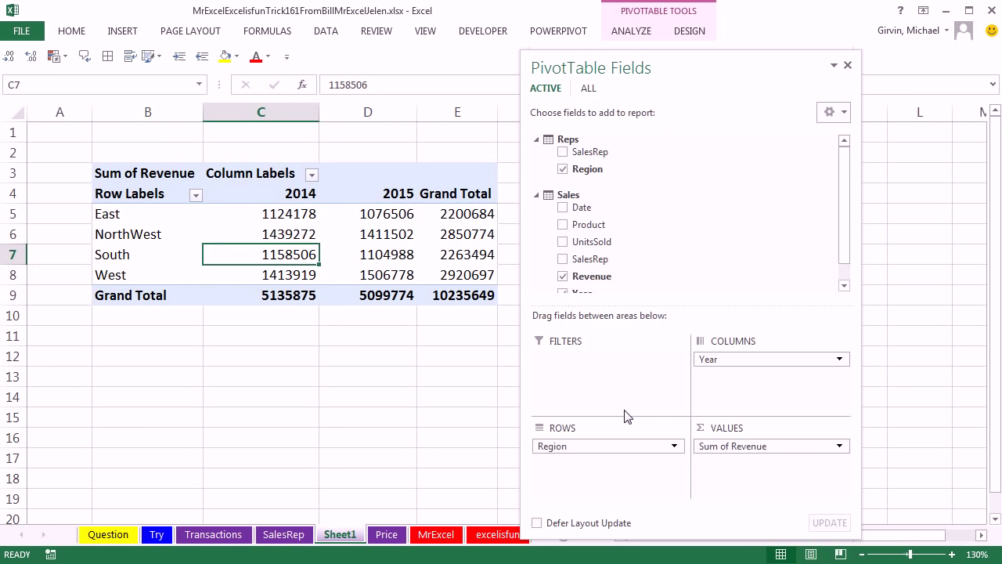
pyautogui.hotkey('ctrl', 'Tab')
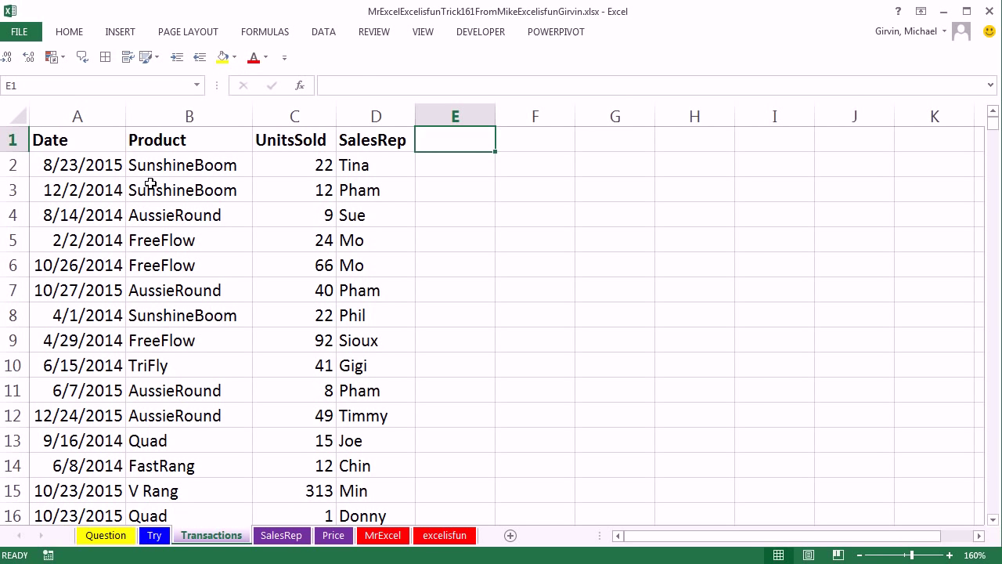
pyautogui.click(290, 539)
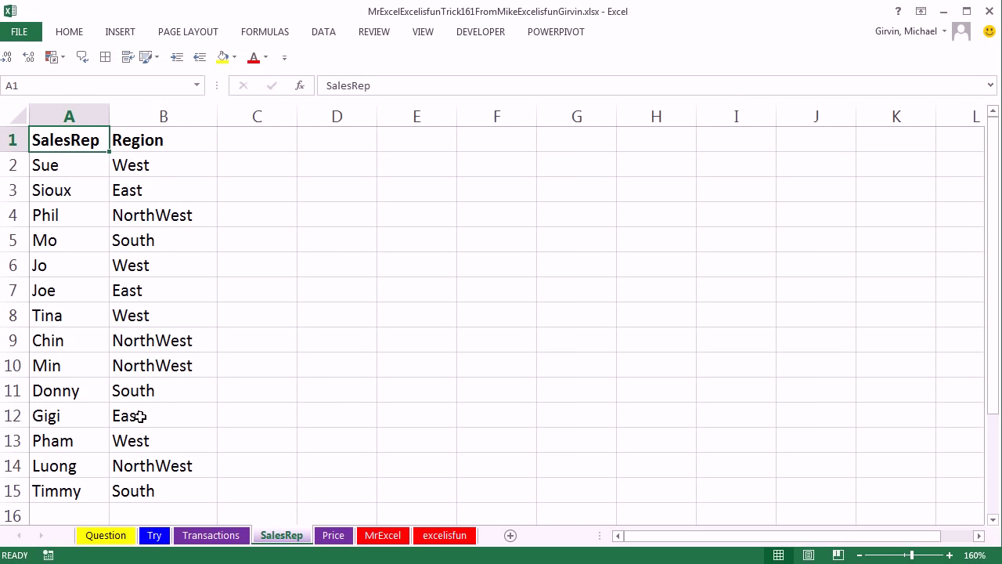
pyautogui.click(229, 537)
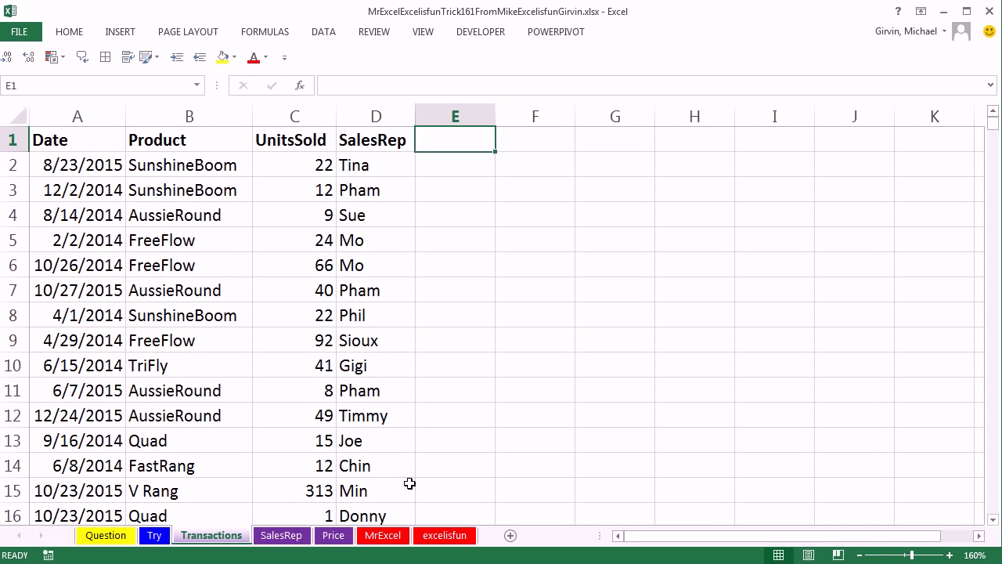
pyautogui.click(342, 539)
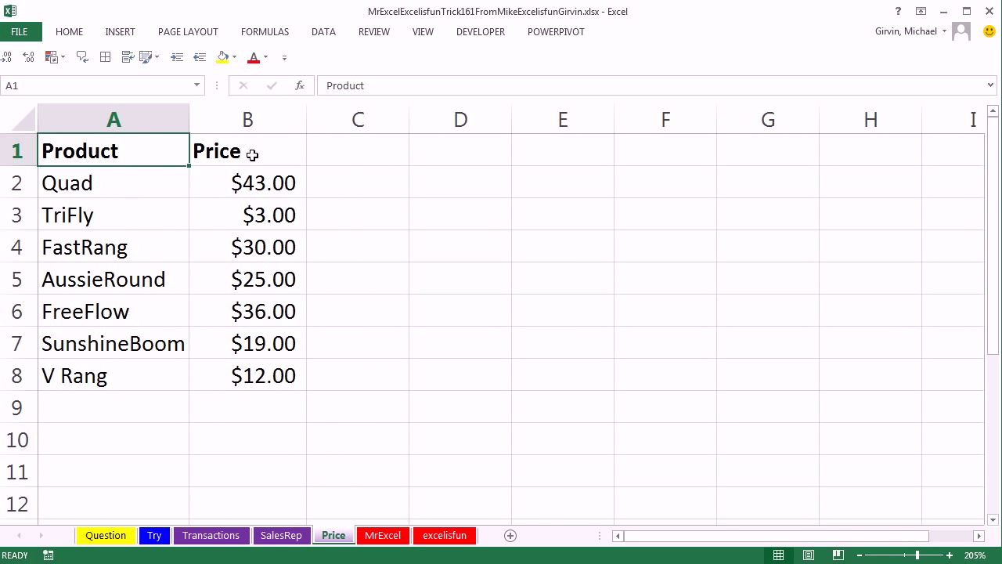
pyautogui.click(235, 538)
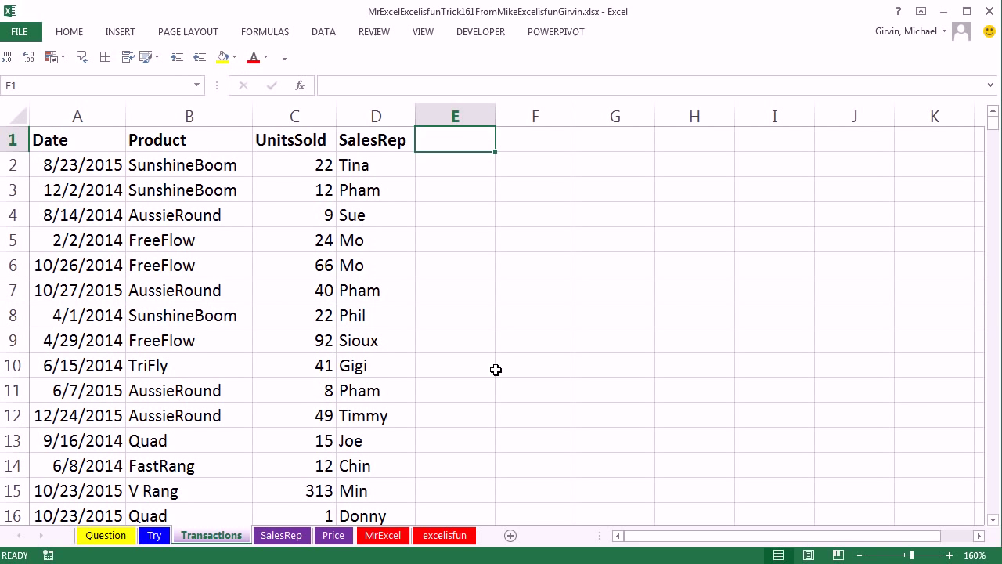
# Step: Enter a bold Year header in cell E1 of the Transactions worksheet and move to E2
pyautogui.write('Year')
pyautogui.hotkey('ctrl', 'Return')
pyautogui.hotkey('ctrl', 'b')
pyautogui.press('Down')
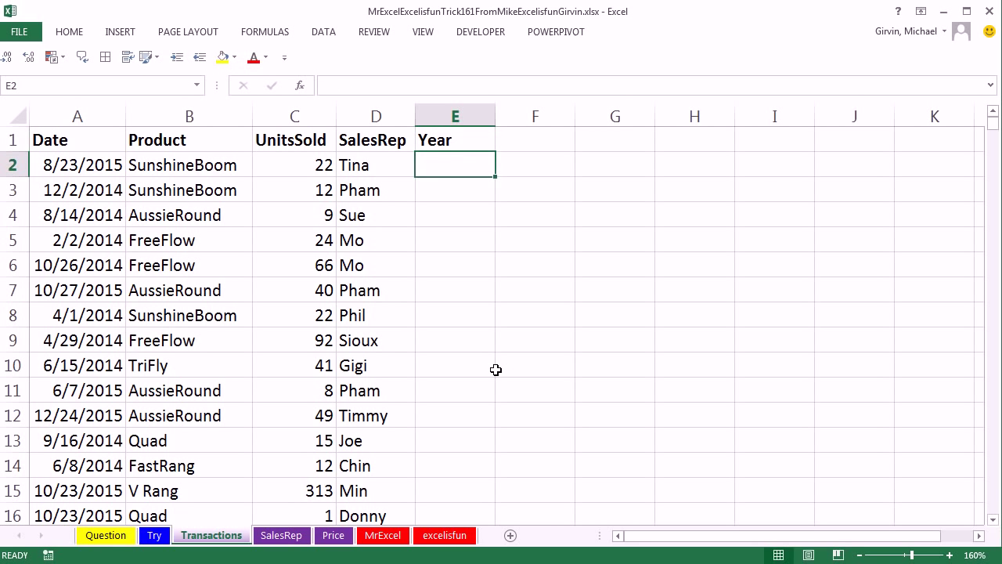
# Step: Enter =YEAR(A2) in cell E2 and copy the formula down the whole Year column
pyautogui.write('=yea')
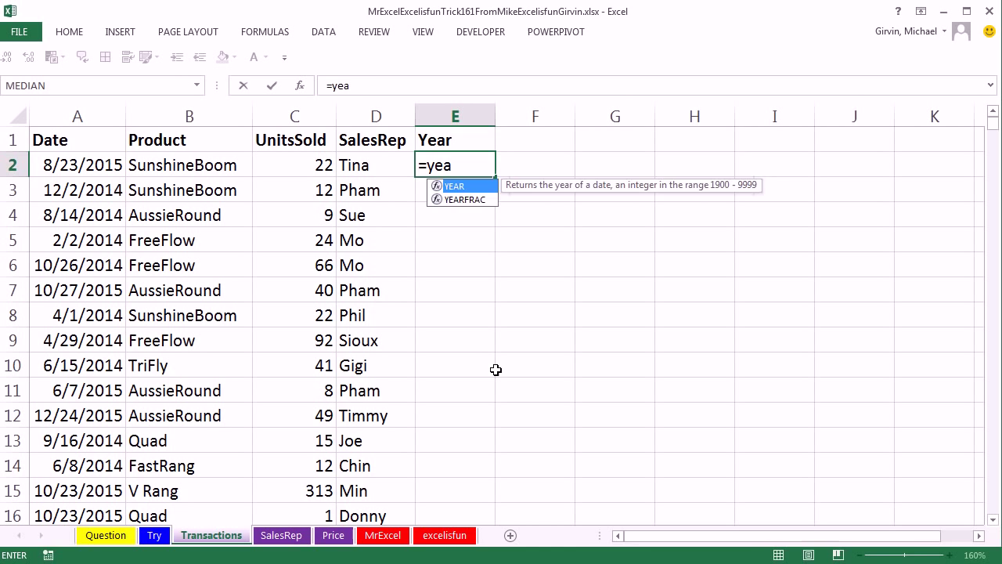
pyautogui.press('Tab')
pyautogui.click(70, 166)
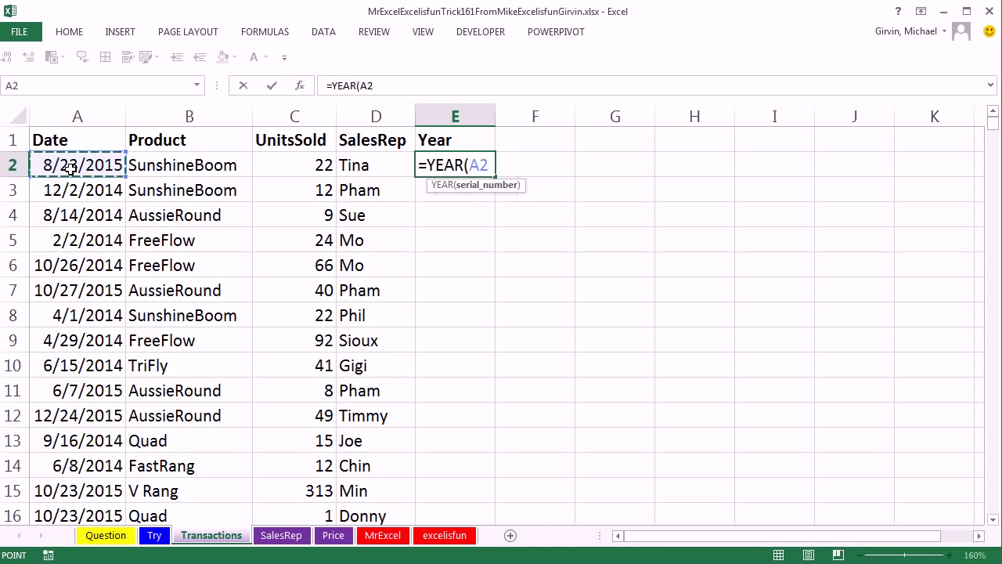
pyautogui.hotkey('ctrl', 'Return')
pyautogui.doubleClick(497, 176)
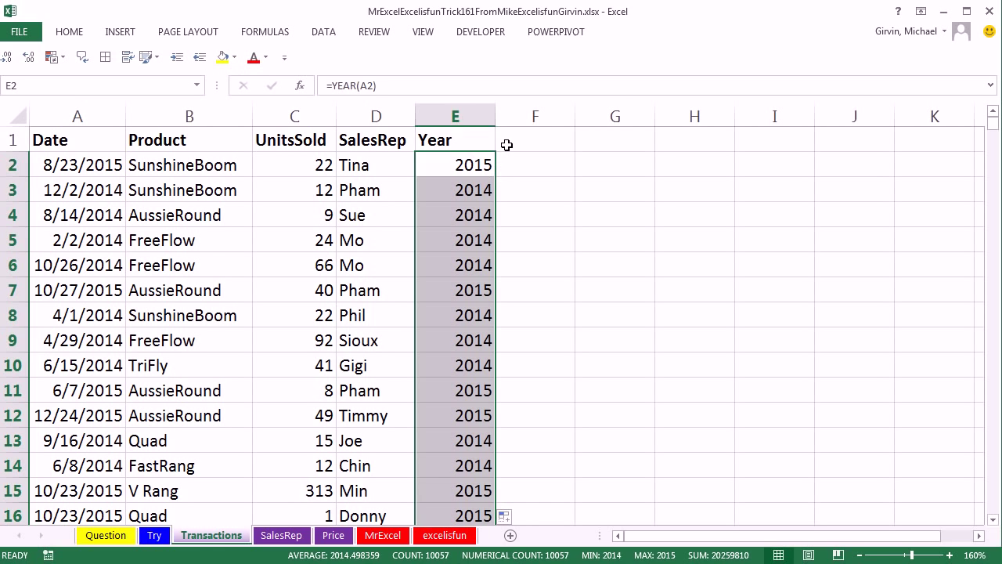
# Step: Add a Region header in cell F1 of the Transactions worksheet
pyautogui.click(506, 144)
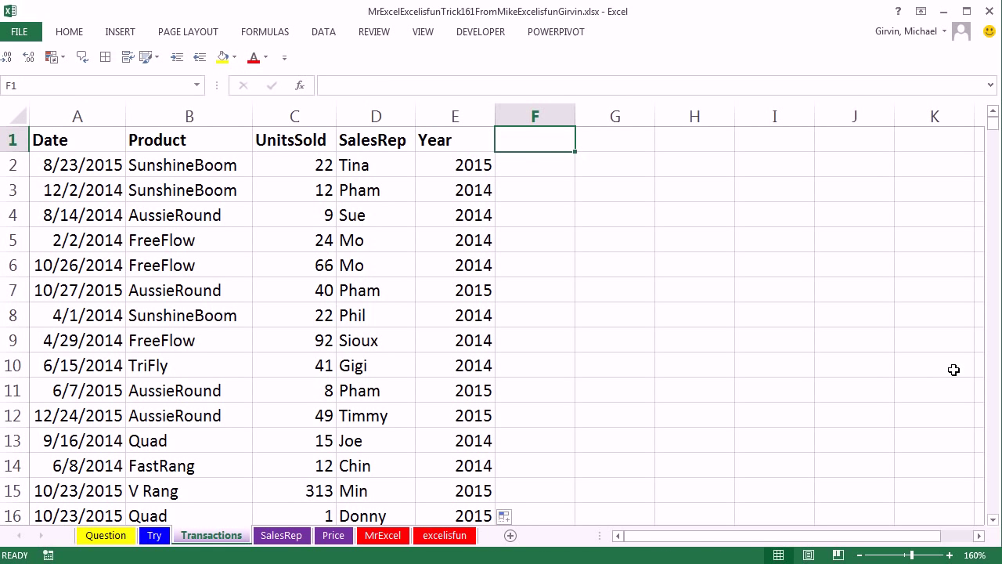
pyautogui.write('Region')
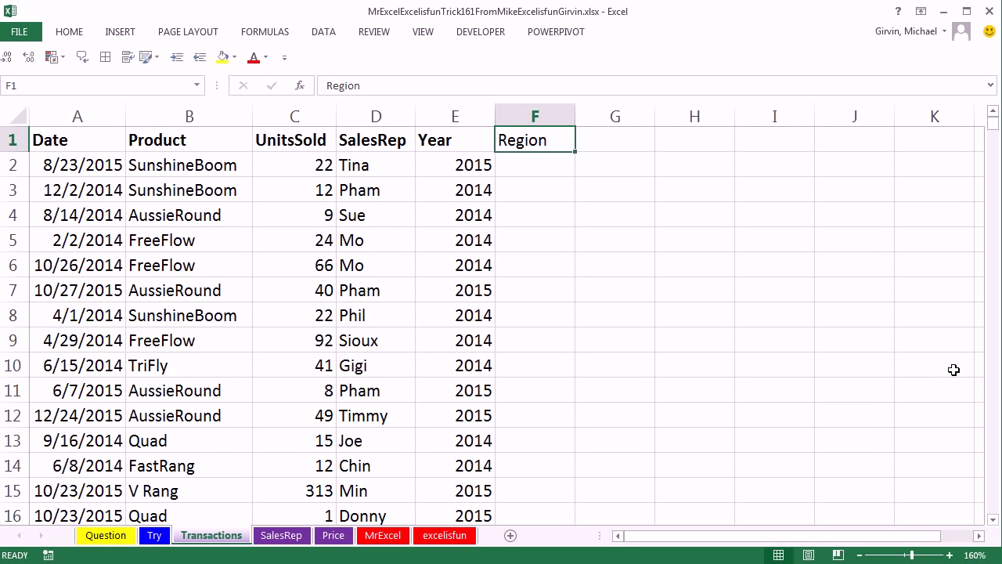
pyautogui.press('Return')
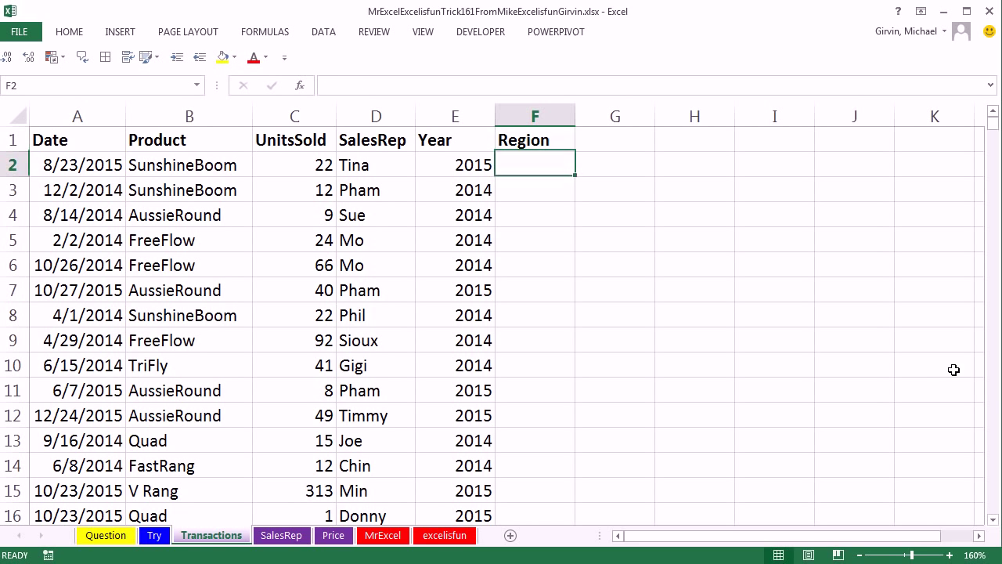
# Step: Start a VLOOKUP in F2 that looks up sales rep D2 in the absolute range SalesRep!$A$2:$B$15
pyautogui.write('=vl')
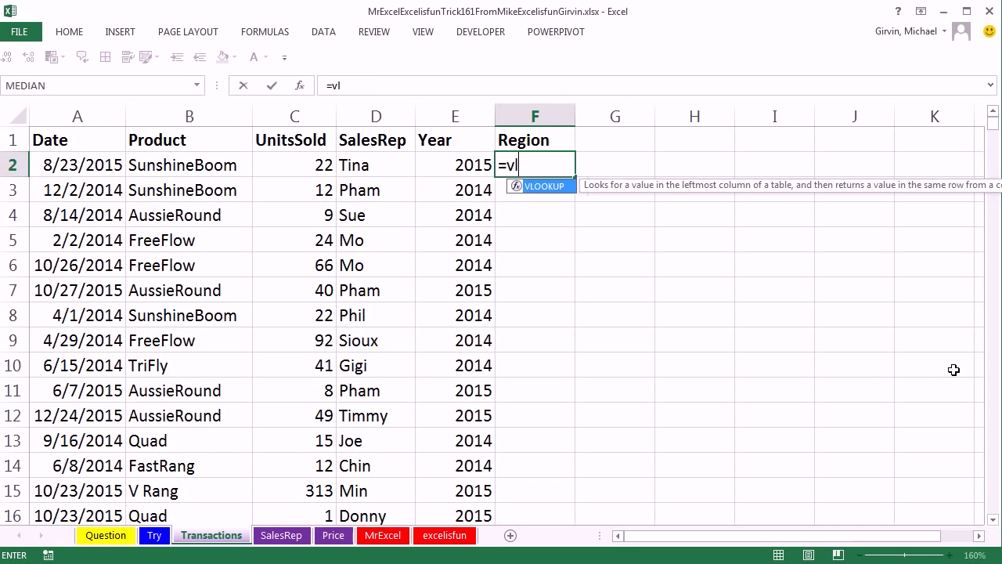
pyautogui.press('Tab')
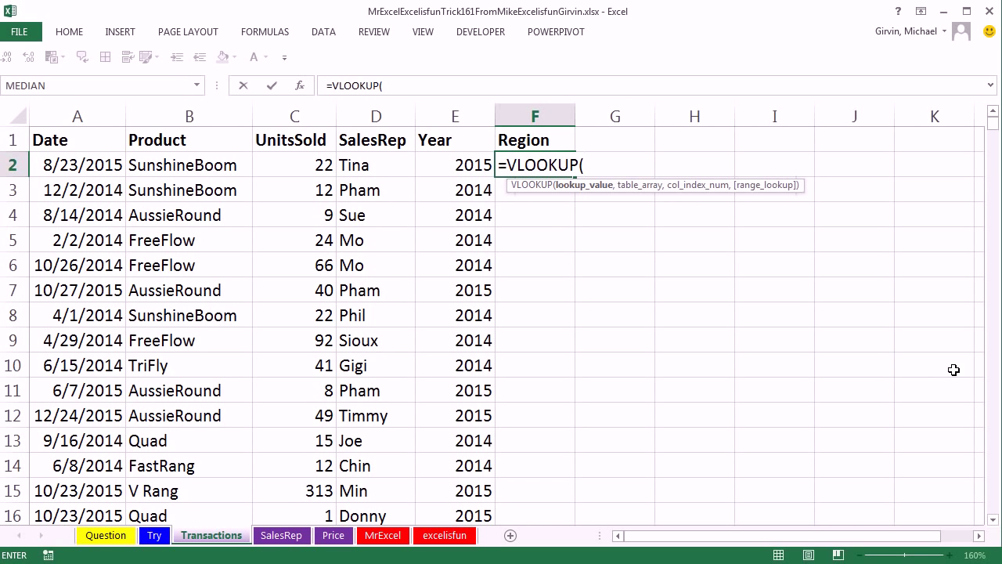
pyautogui.click(367, 167)
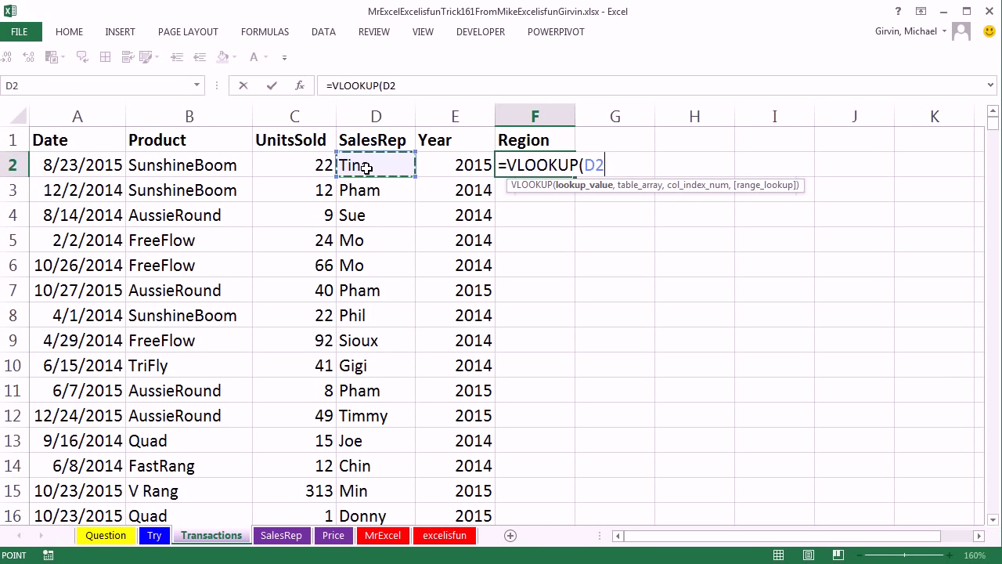
pyautogui.write(',')
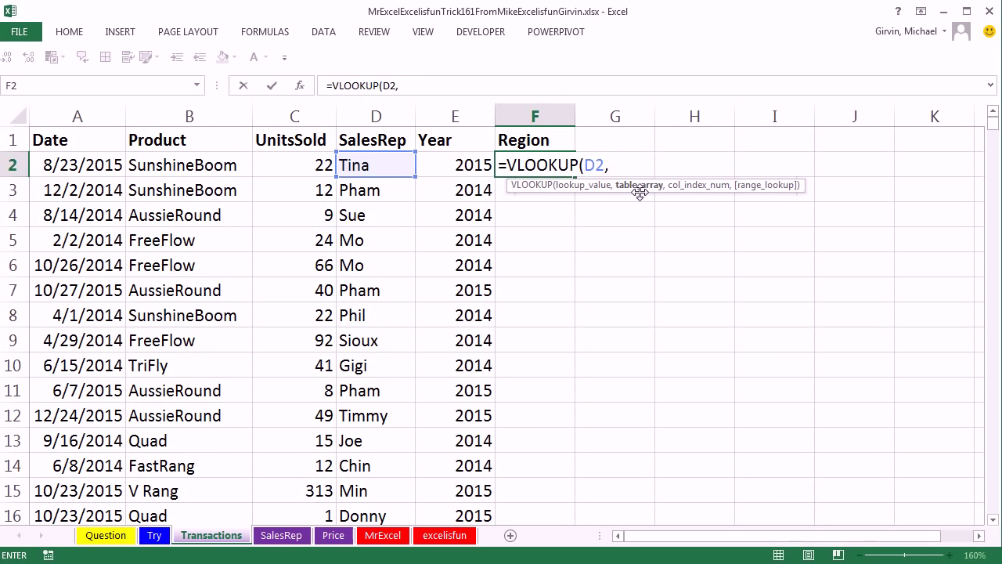
pyautogui.click(278, 539)
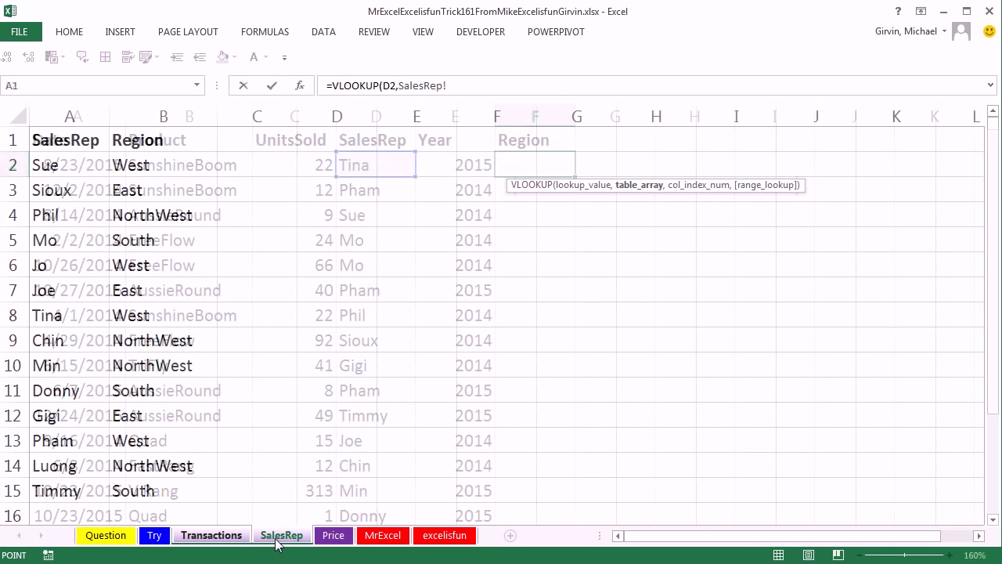
pyautogui.click(98, 170)
pyautogui.moveTo(98, 170); pyautogui.dragTo(127, 499)
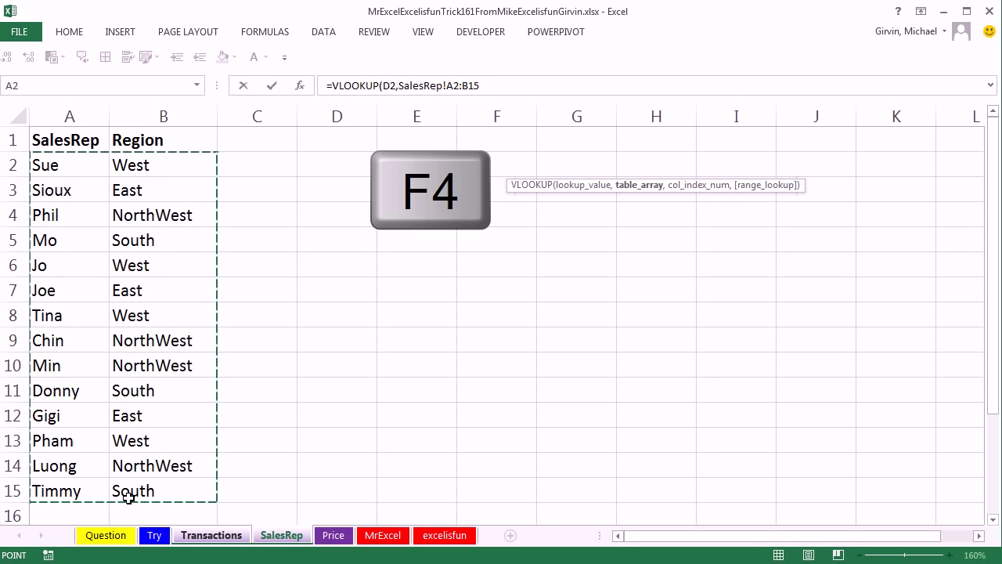
pyautogui.press('F4')
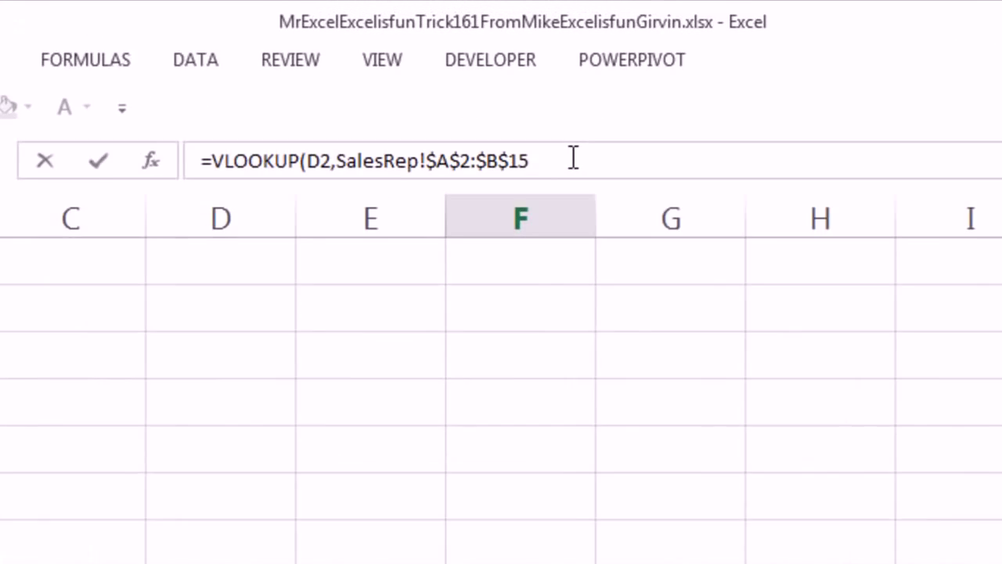
# Step: Complete the VLOOKUP with column index 2 and exact match 0, and fill it down the Region column, fitting the column's width
pyautogui.click(573, 158)
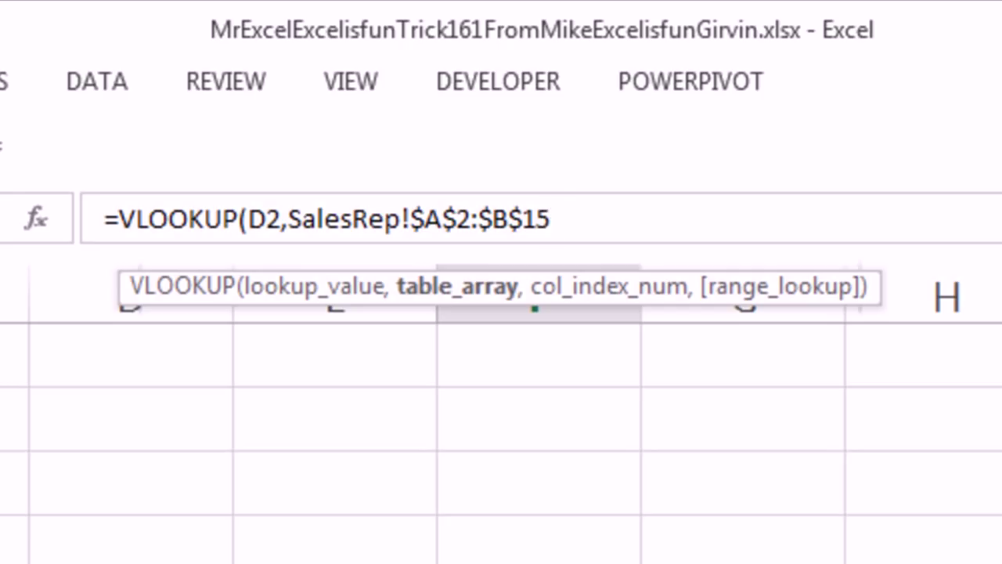
pyautogui.write(',')
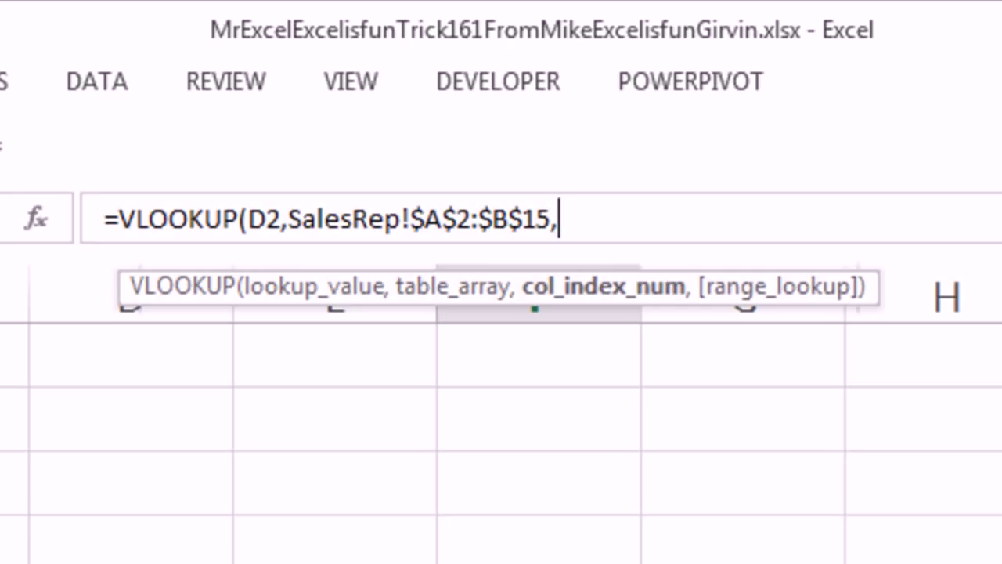
pyautogui.write('2,0')
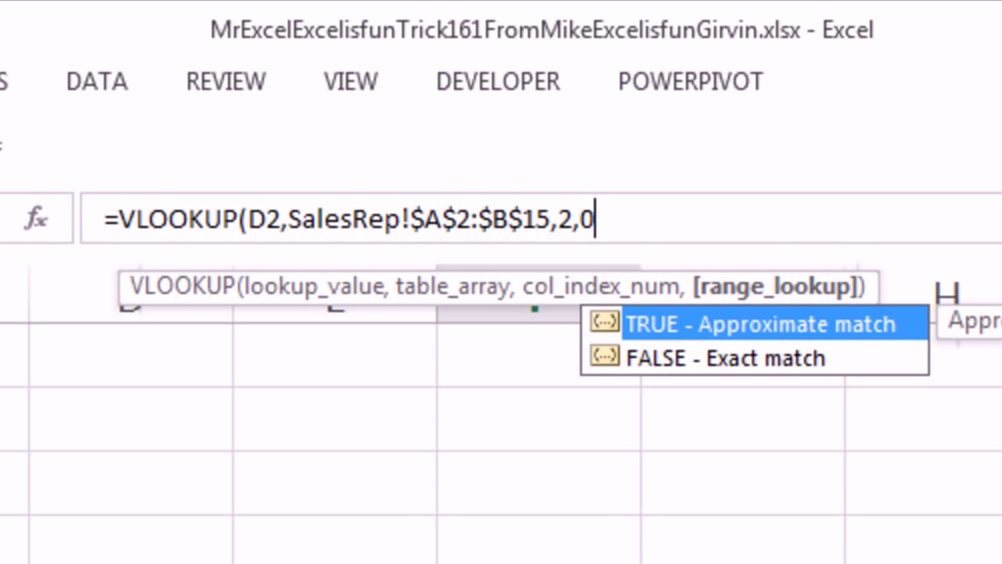
pyautogui.write(')')
pyautogui.hotkey('ctrl', 'Return')
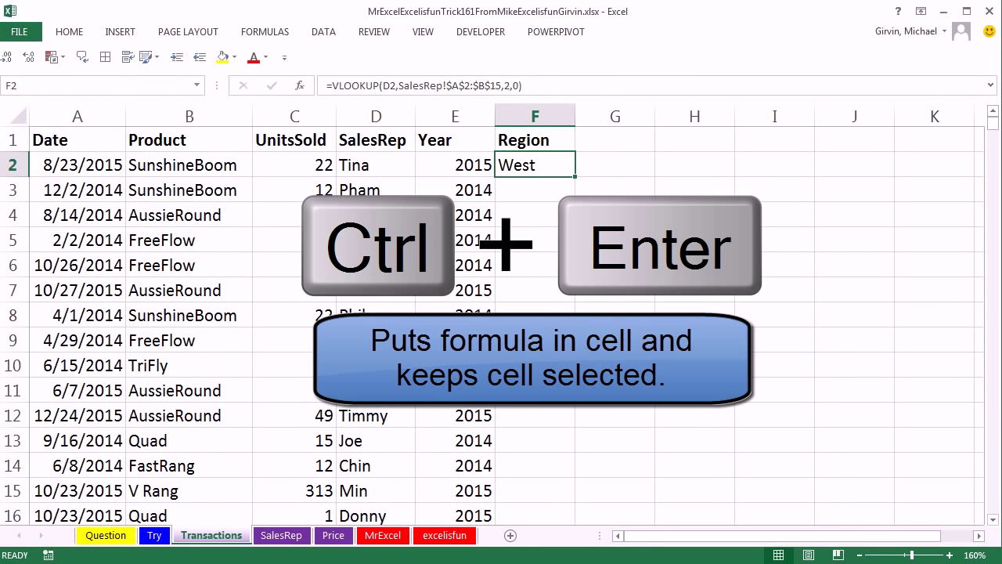
pyautogui.doubleClick(576, 178)
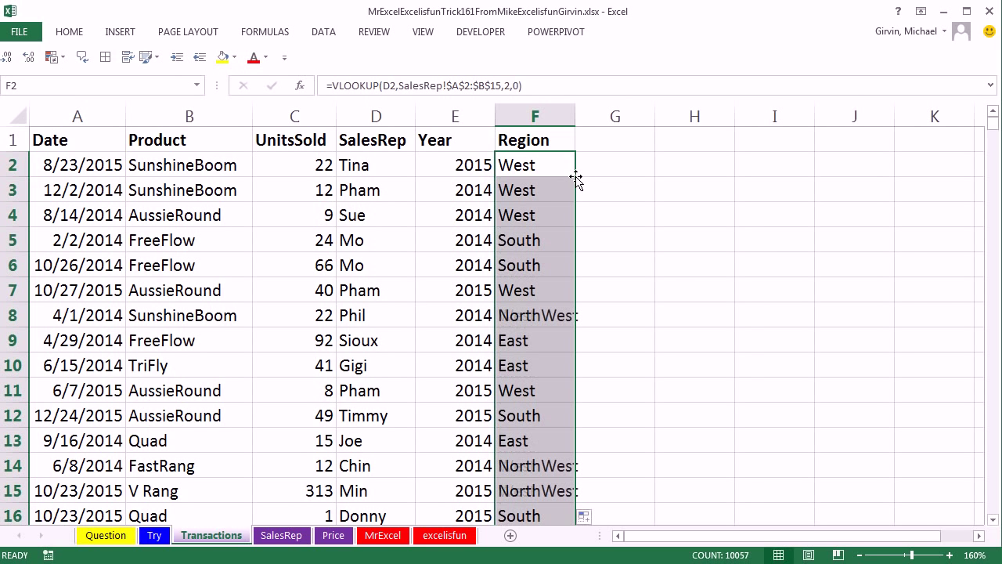
pyautogui.doubleClick(578, 105)
# Step: Add a SalesTotal header in cell G1
pyautogui.click(624, 146)
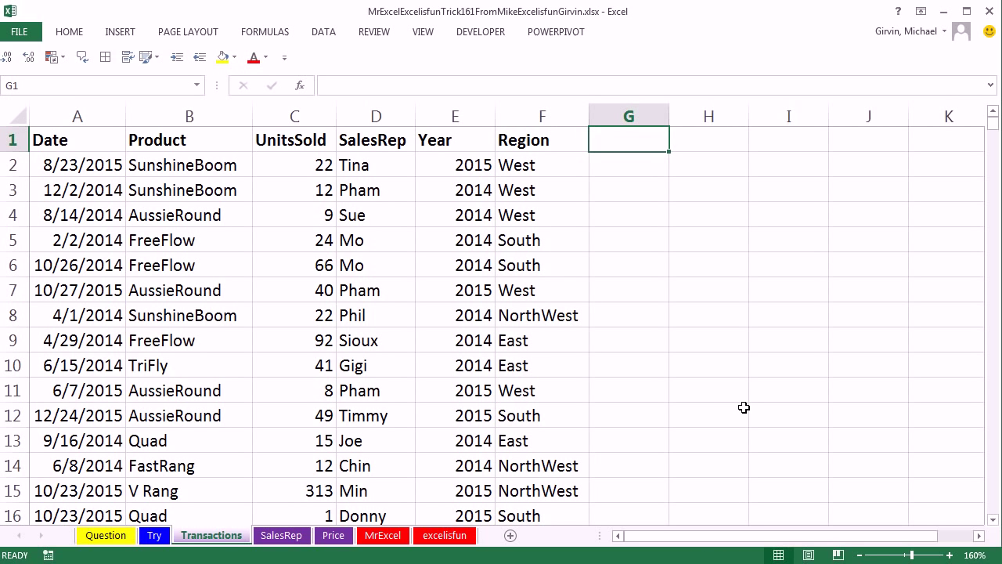
pyautogui.write('Sales')
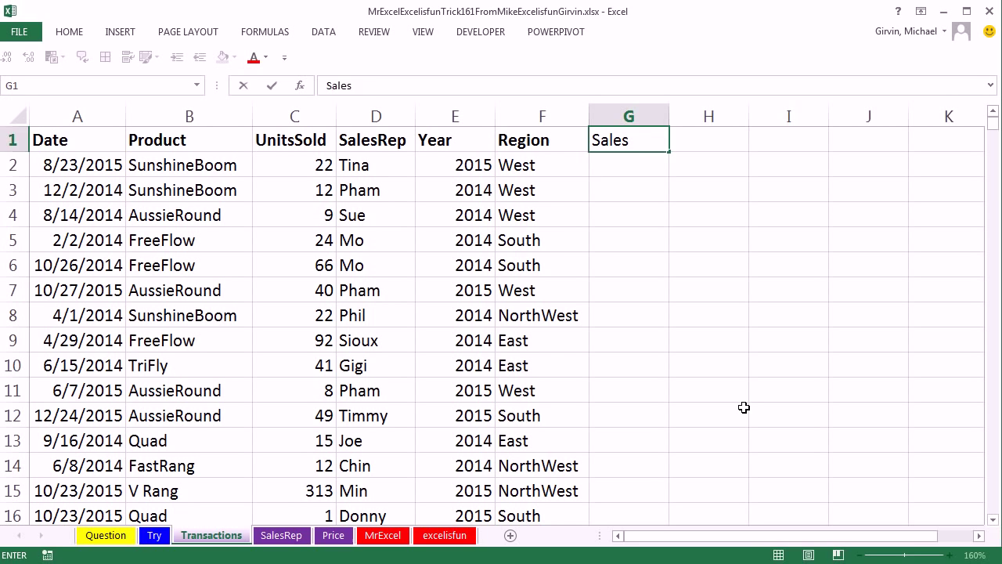
pyautogui.write('Total')
pyautogui.press('Return')
# Step: Enter =VLOOKUP(B2,Price!$A$2:$B$8,2,0) in G2 to retrieve the product's price
pyautogui.write('=vl')
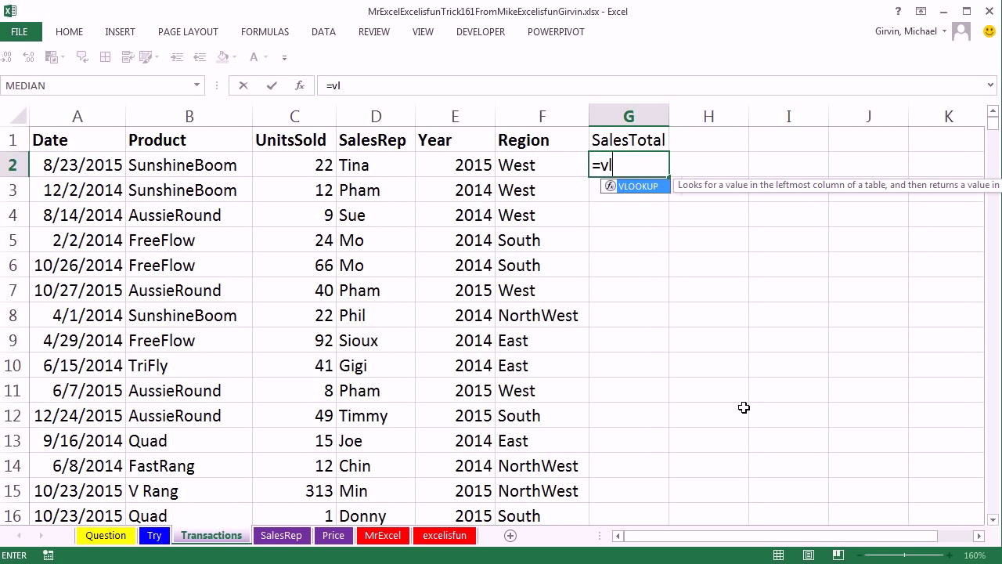
pyautogui.press('Tab')
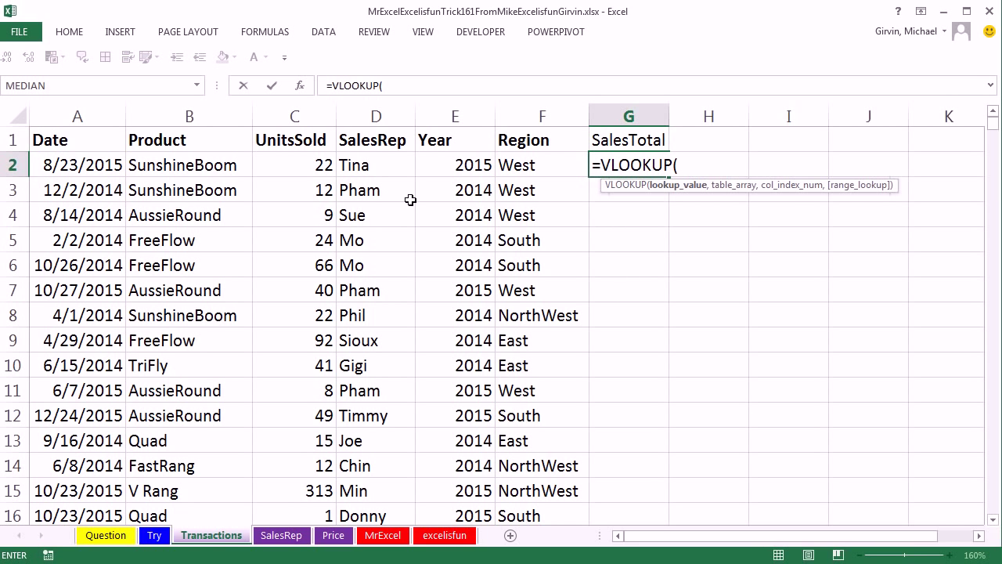
pyautogui.click(204, 164)
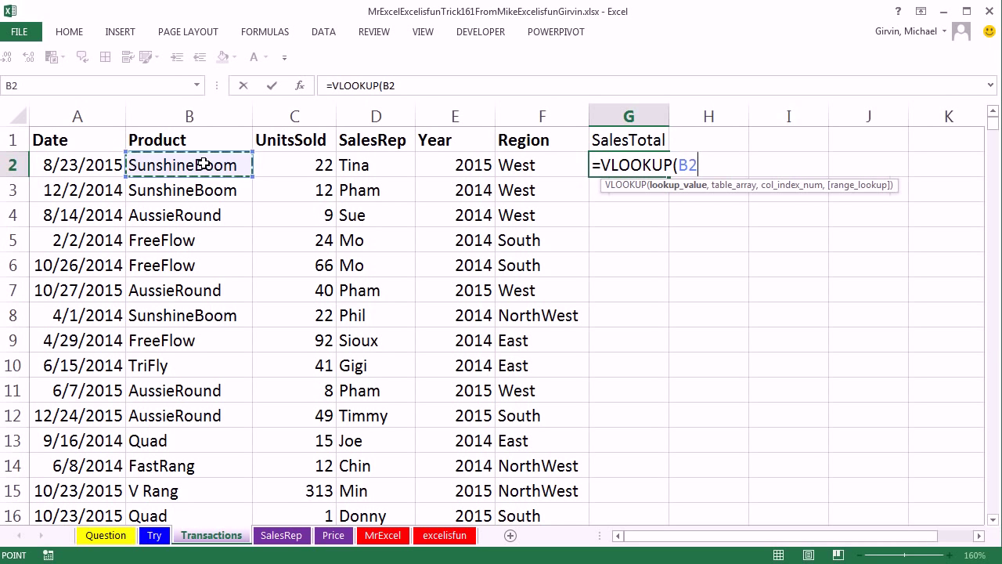
pyautogui.write(',')
pyautogui.click(337, 539)
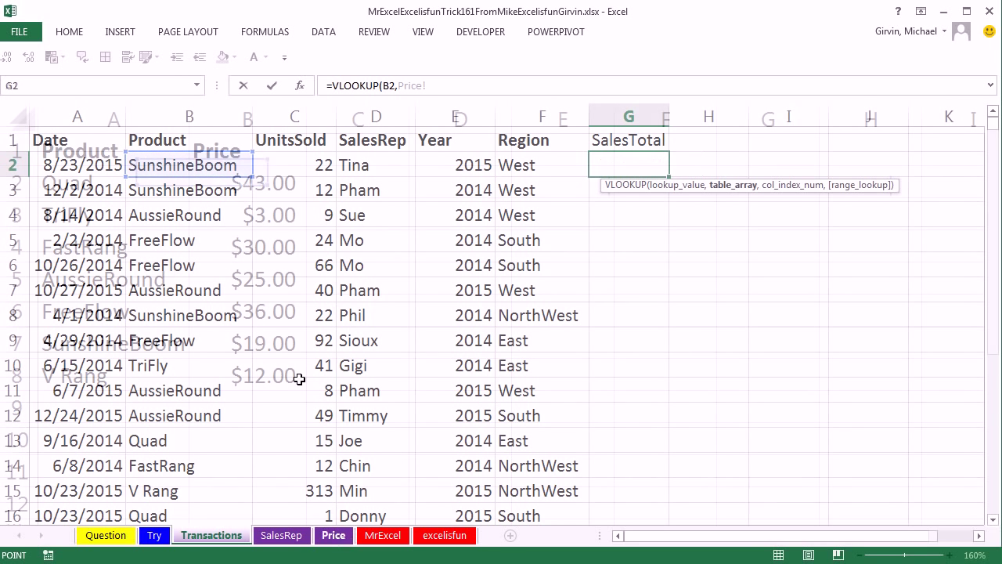
pyautogui.moveTo(89, 173); pyautogui.dragTo(261, 378)
pyautogui.press('F4')
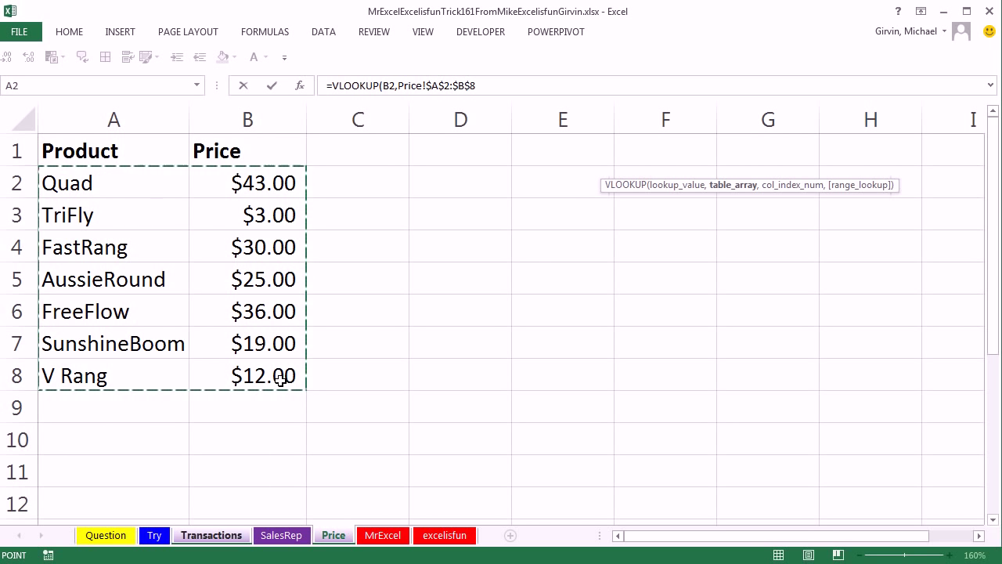
pyautogui.write(',2,0)')
pyautogui.hotkey('ctrl', 'Return')
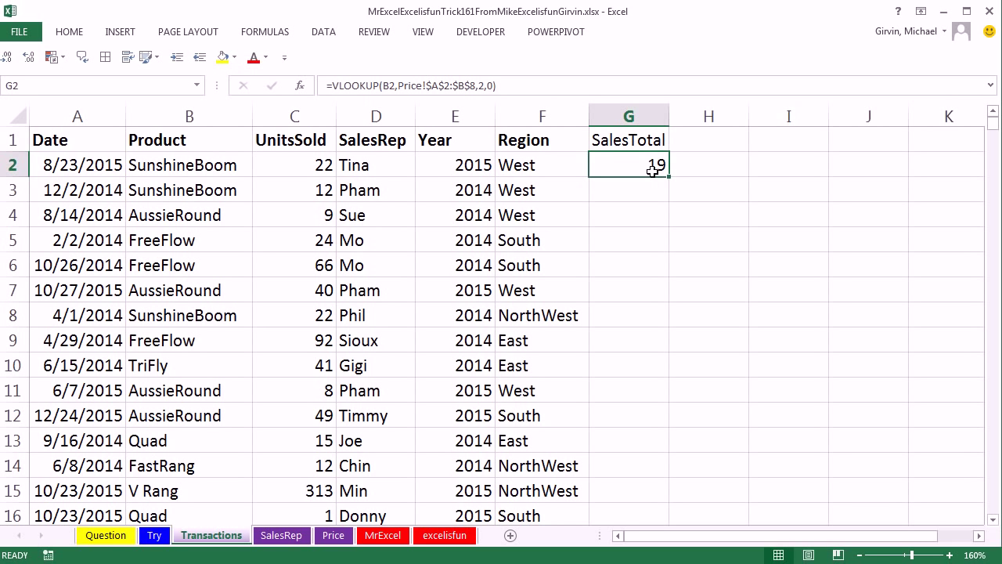
# Step: Extend the price lookup formula in G2 by multiplying it by the units sold in C2
pyautogui.press('F2')
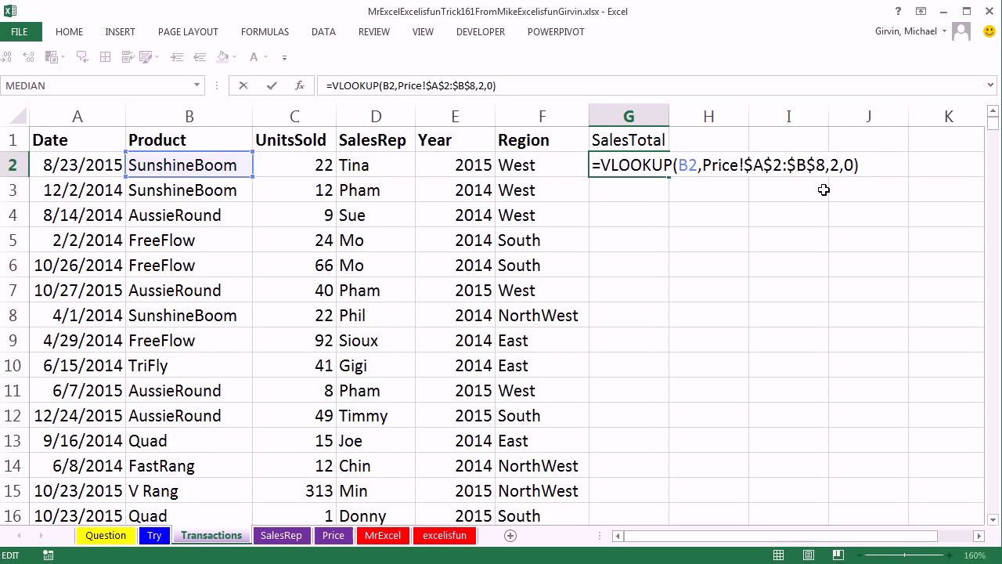
pyautogui.write('*')
pyautogui.click(289, 164)
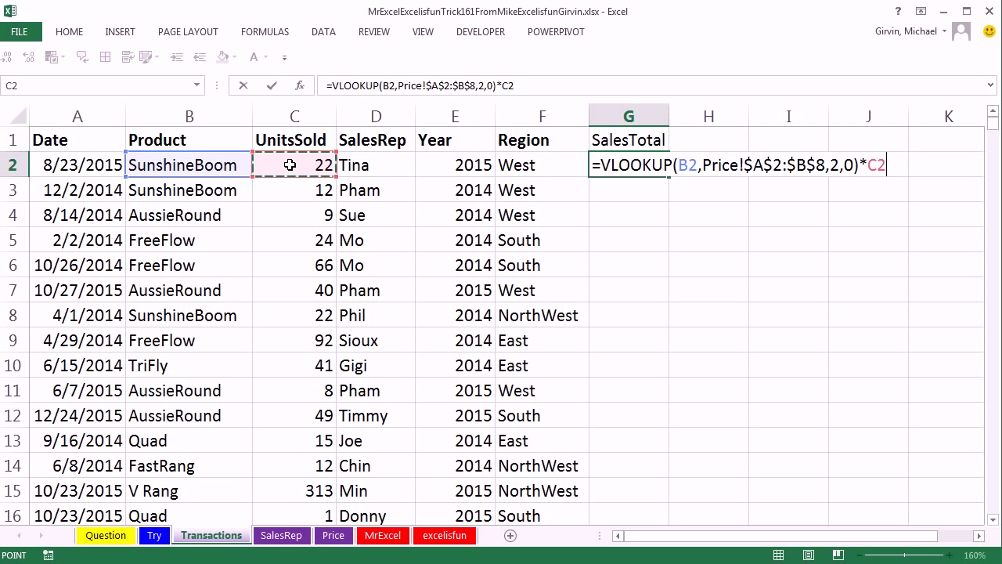
pyautogui.hotkey('ctrl', 'Return')
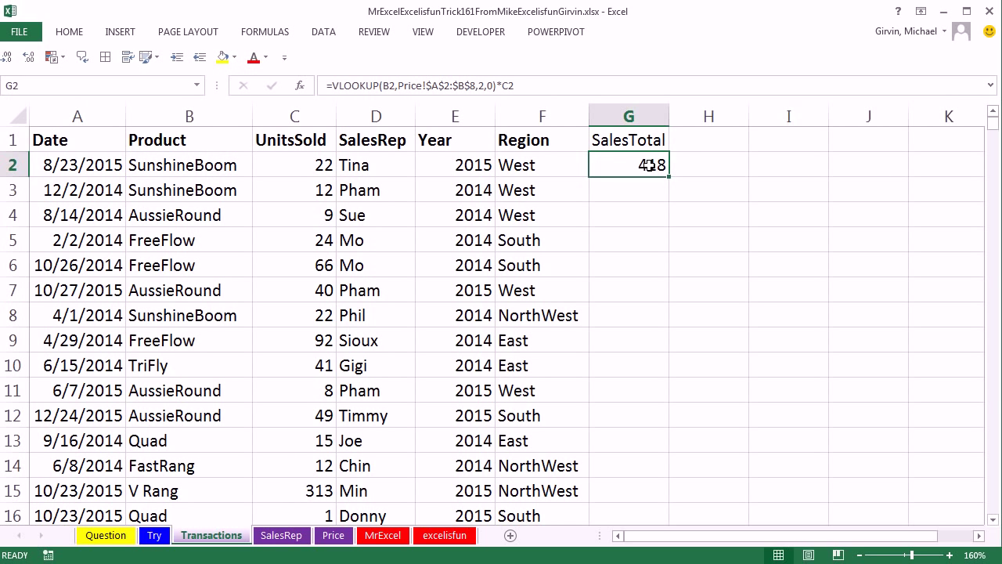
# Step: Format G2 as currency and copy it down the SalesTotal column, fitting the column's width to its contents
pyautogui.hotkey('ctrl', 'shift', '4')
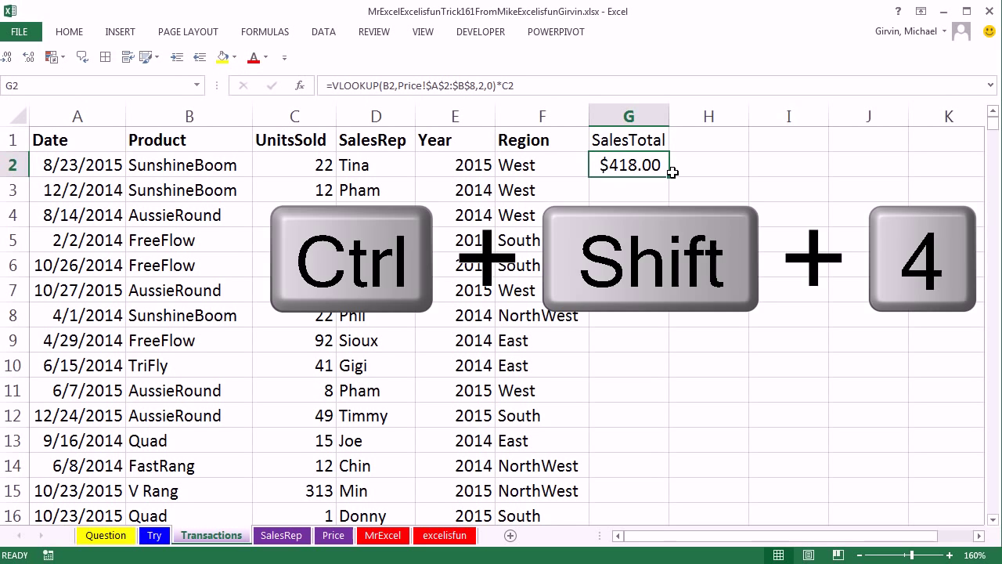
pyautogui.doubleClick(668, 176)
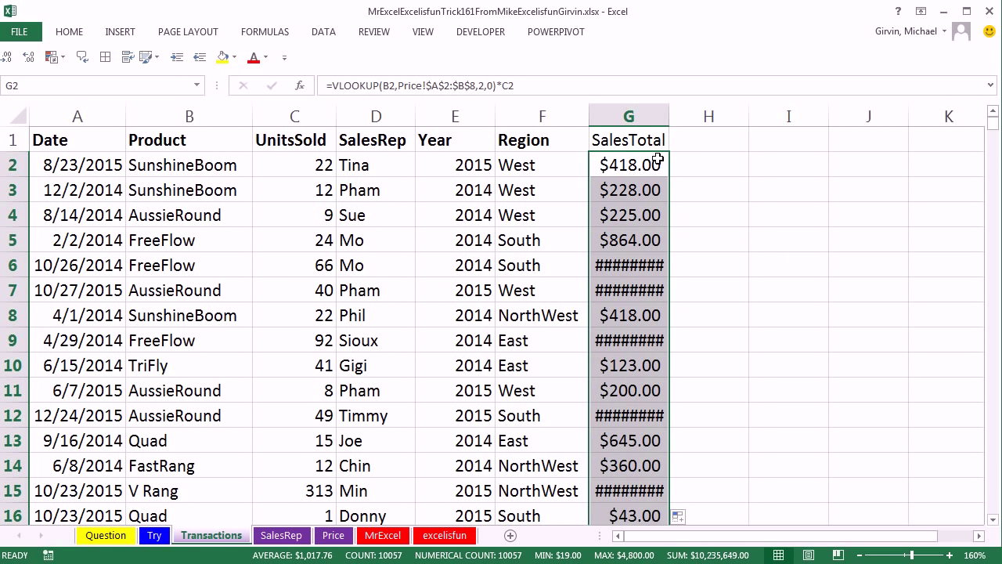
pyautogui.doubleClick(668, 116)
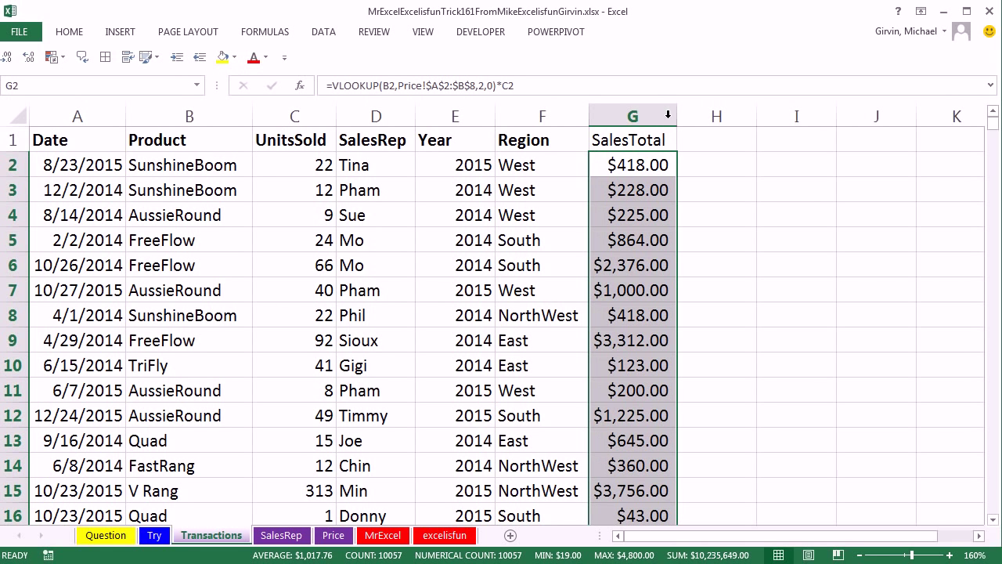
# Step: Create a PivotTable on a new worksheet from the Transactions data range $A$1:$G$10058
pyautogui.click(274, 167)
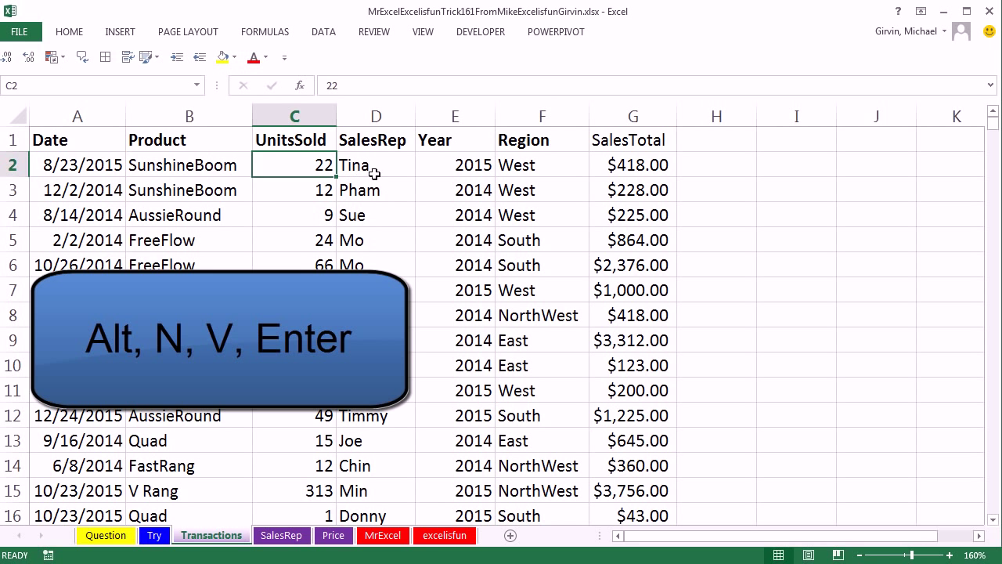
pyautogui.hotkey('alt', 'n')
pyautogui.press('v')
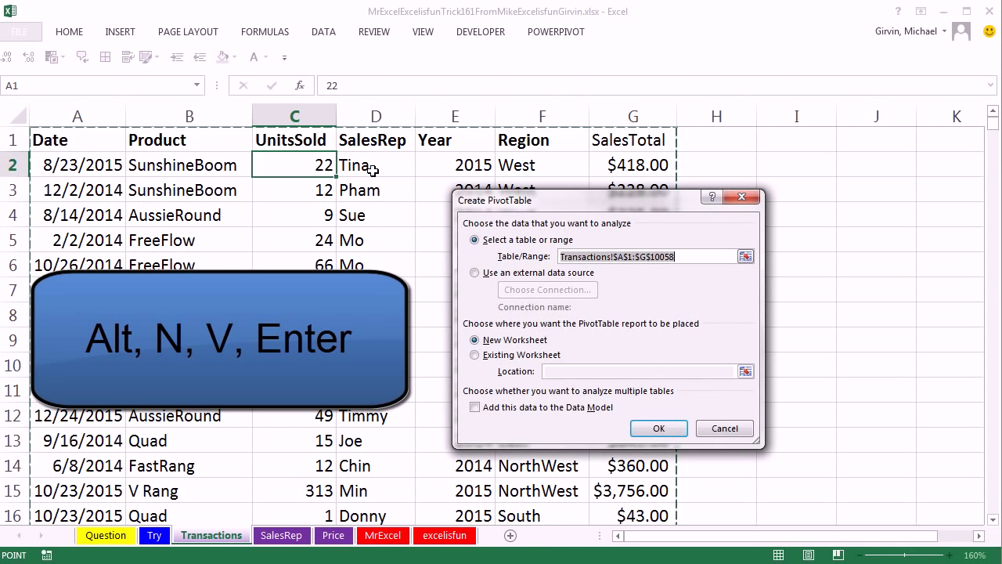
pyautogui.press('Return')
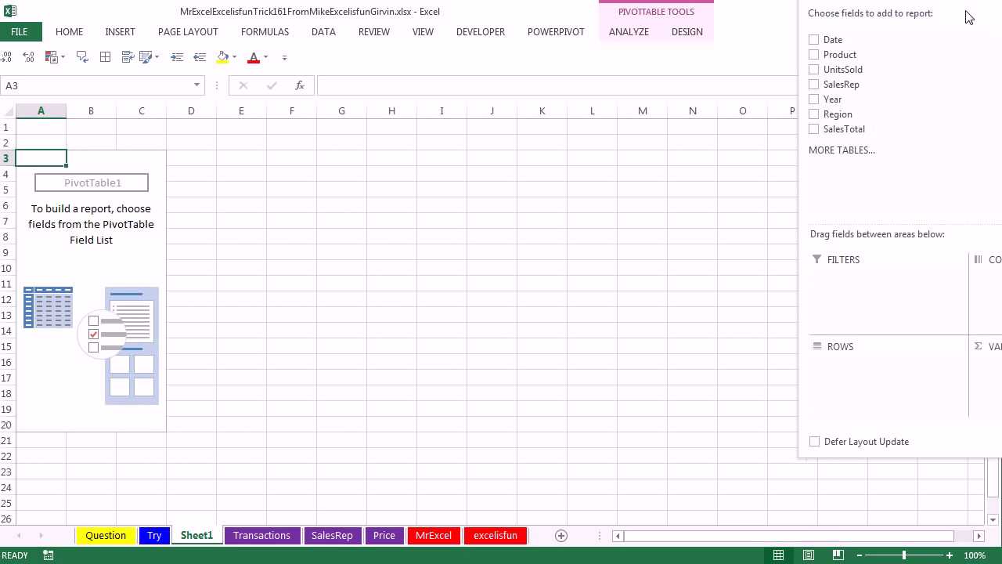
# Step: Lay out the PivotTable with Region as rows, Year as columns and the sum of SalesTotal as values
pyautogui.moveTo(924, 123); pyautogui.dragTo(638, 94)
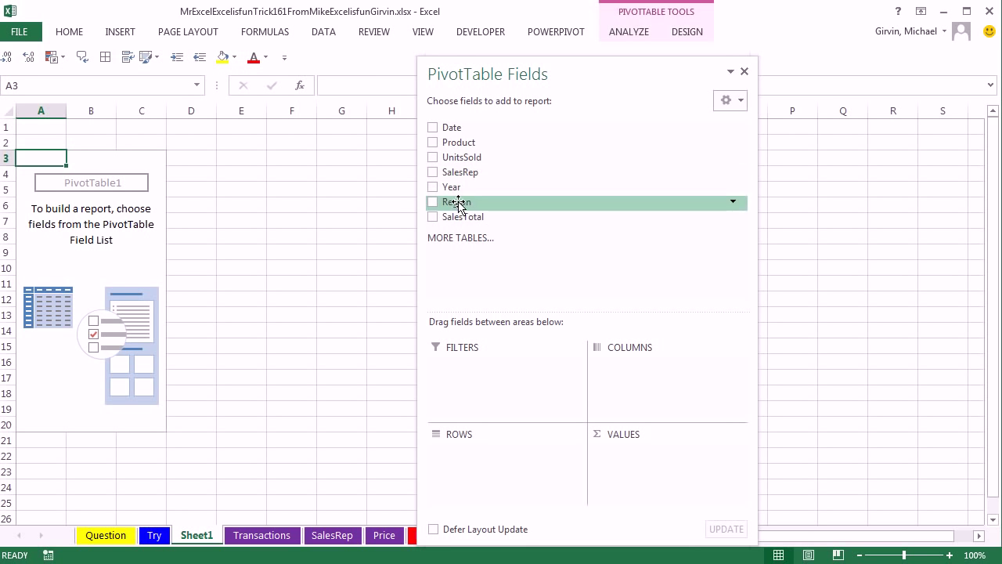
pyautogui.moveTo(456, 201); pyautogui.dragTo(474, 463)
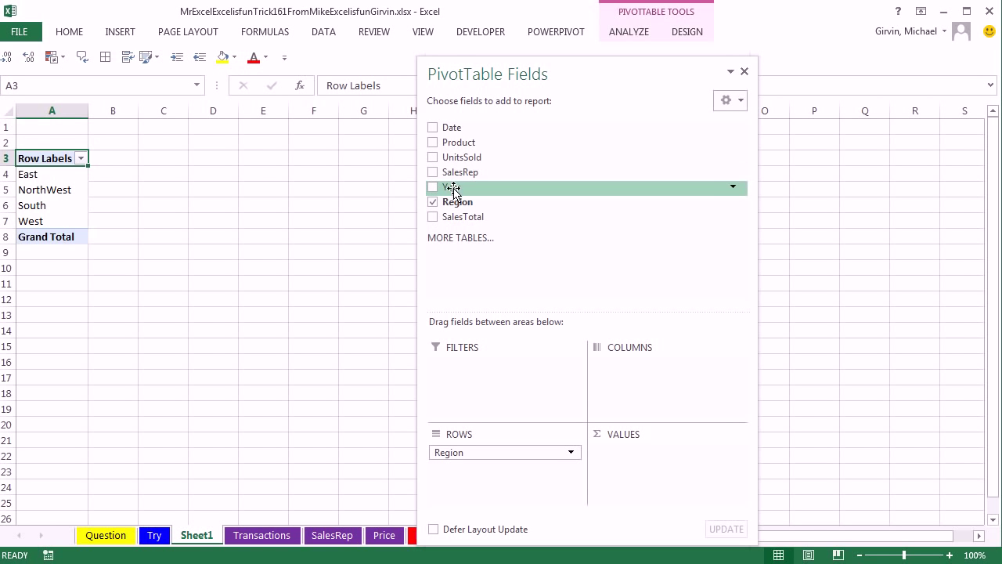
pyautogui.moveTo(450, 188); pyautogui.dragTo(604, 364)
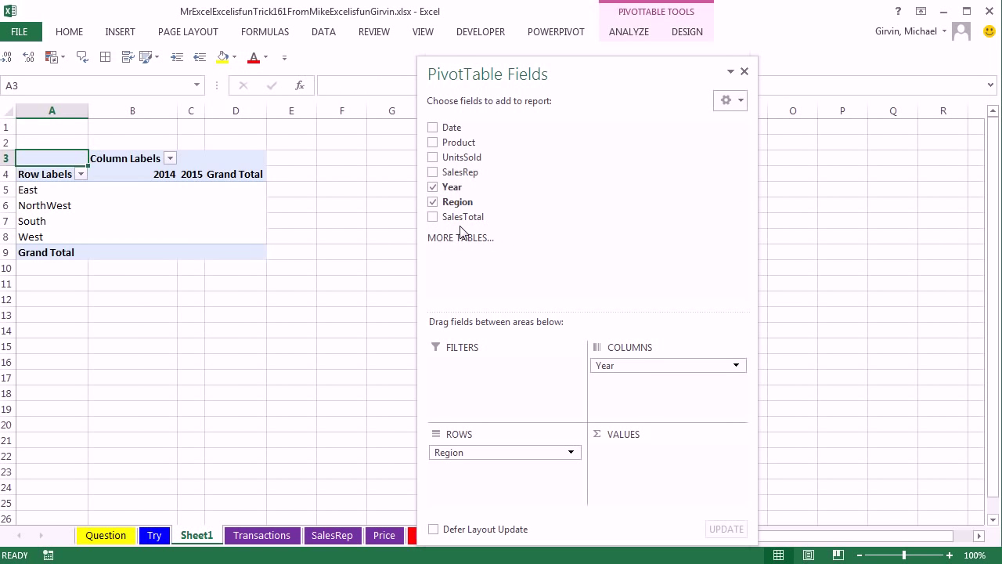
pyautogui.moveTo(447, 218); pyautogui.dragTo(628, 459)
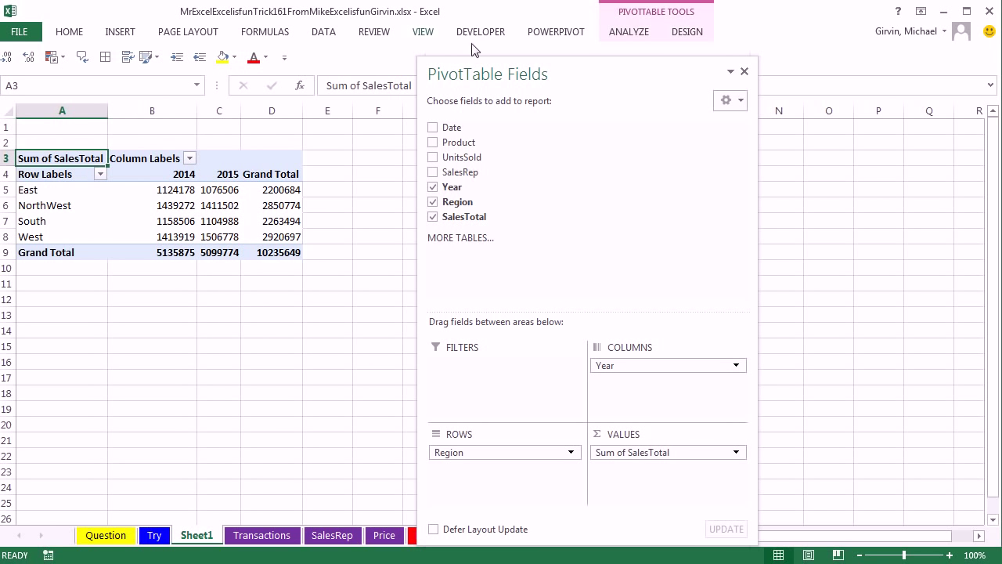
# Step: Show the PivotTable report in tabular form
pyautogui.click(687, 33)
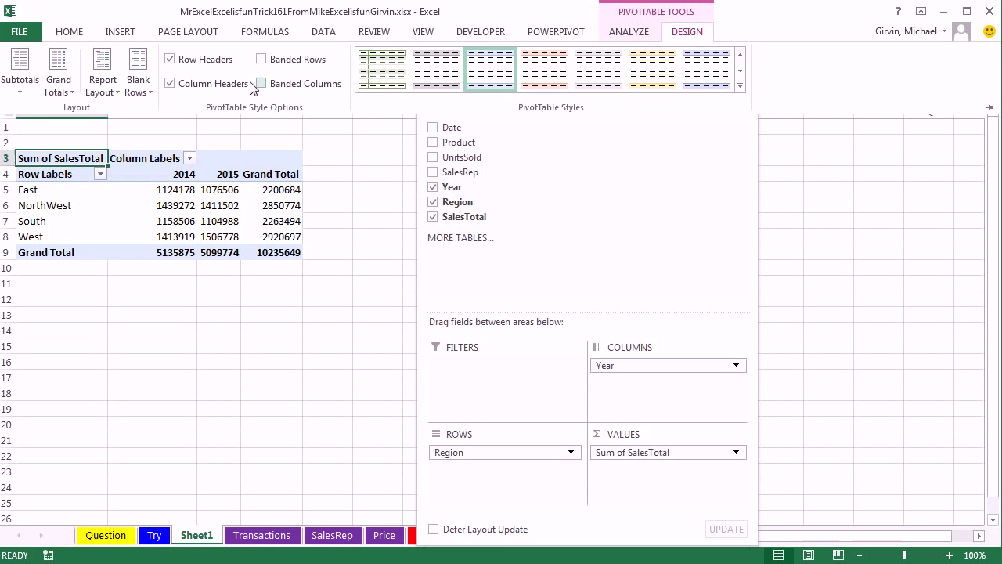
pyautogui.click(113, 92)
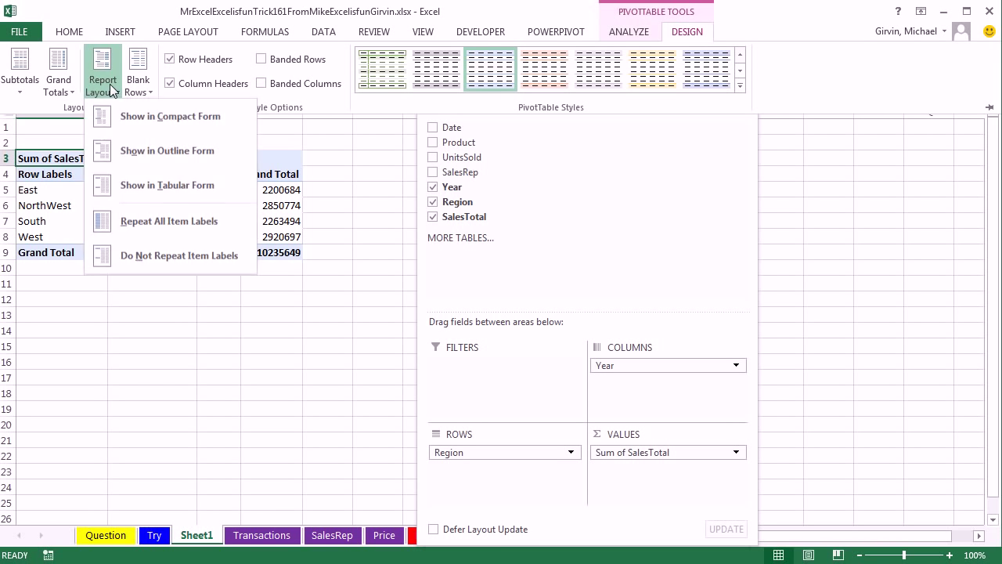
pyautogui.click(152, 188)
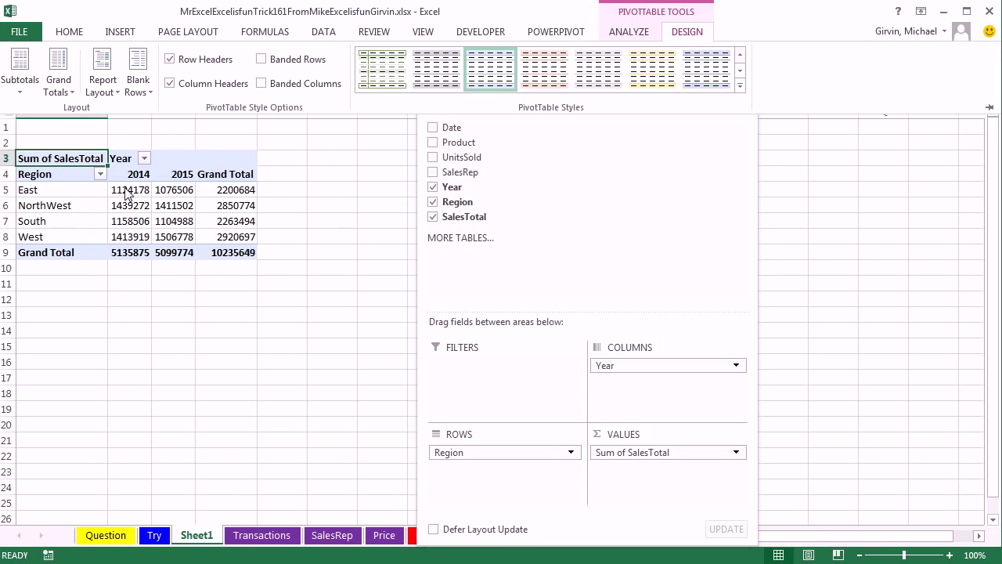
# Step: Apply the Accounting number format with 2 decimal places and the $ symbol to the PivotTable's SalesTotal values
pyautogui.rightClick(126, 193)
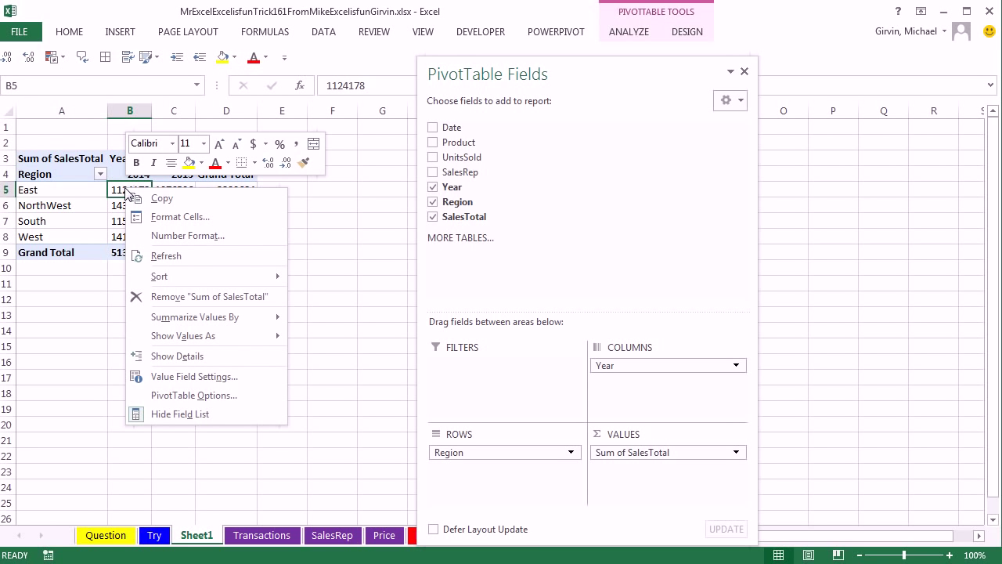
pyautogui.click(176, 236)
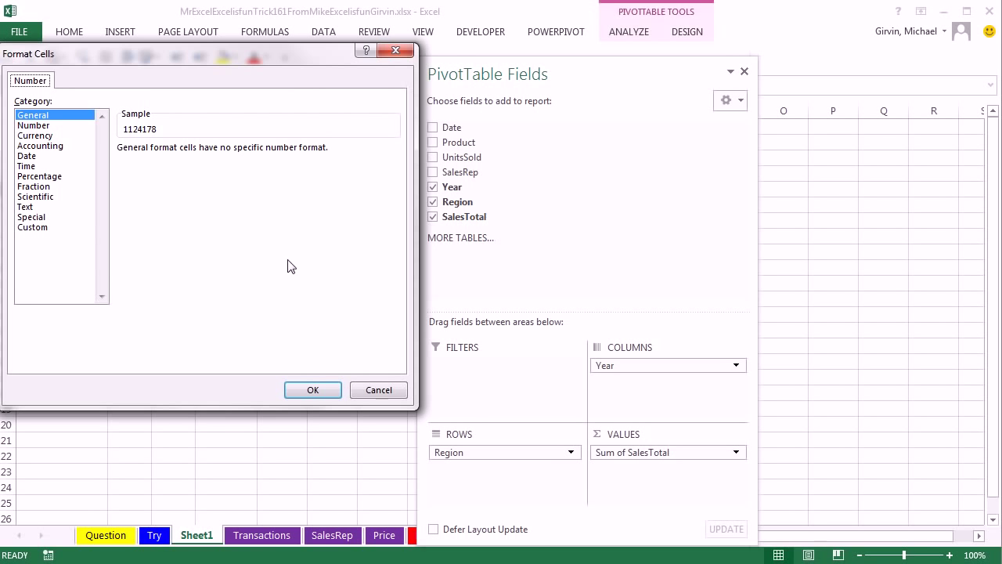
pyautogui.click(39, 146)
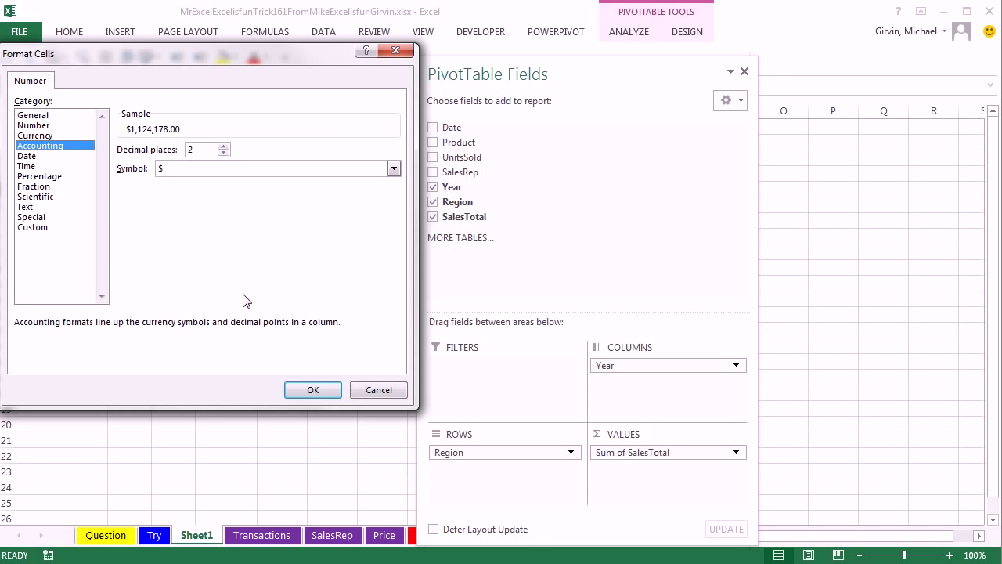
pyautogui.click(313, 390)
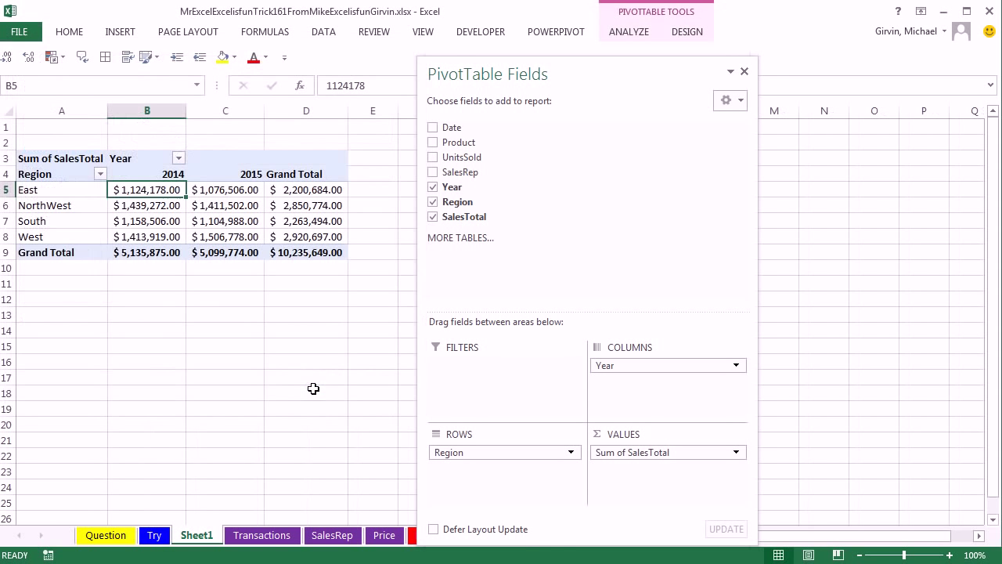
pyautogui.click(197, 317)
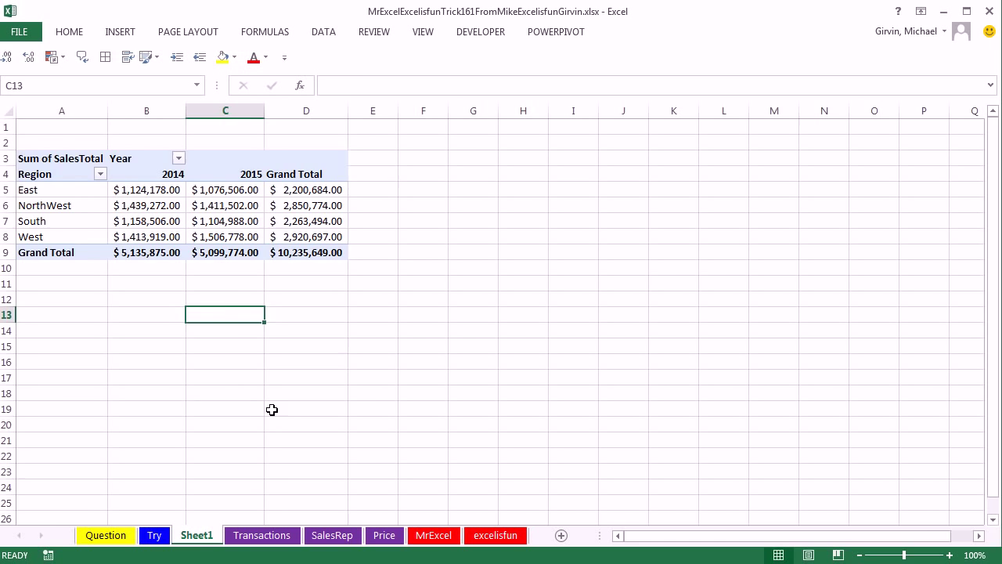
# Step: Review the source data on the Price, SalesRep and Transactions sheets
pyautogui.click(390, 537)
pyautogui.click(326, 537)
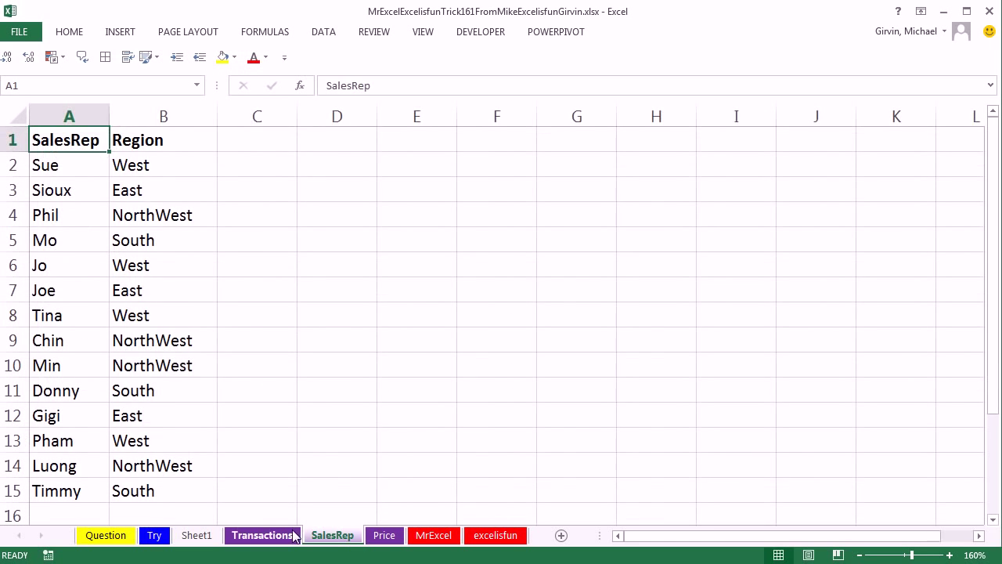
pyautogui.click(291, 536)
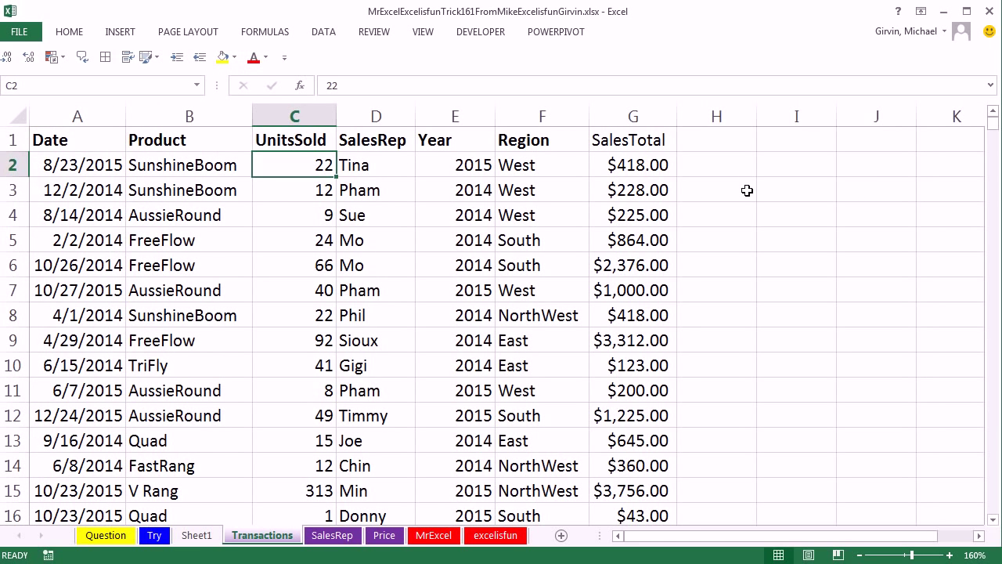